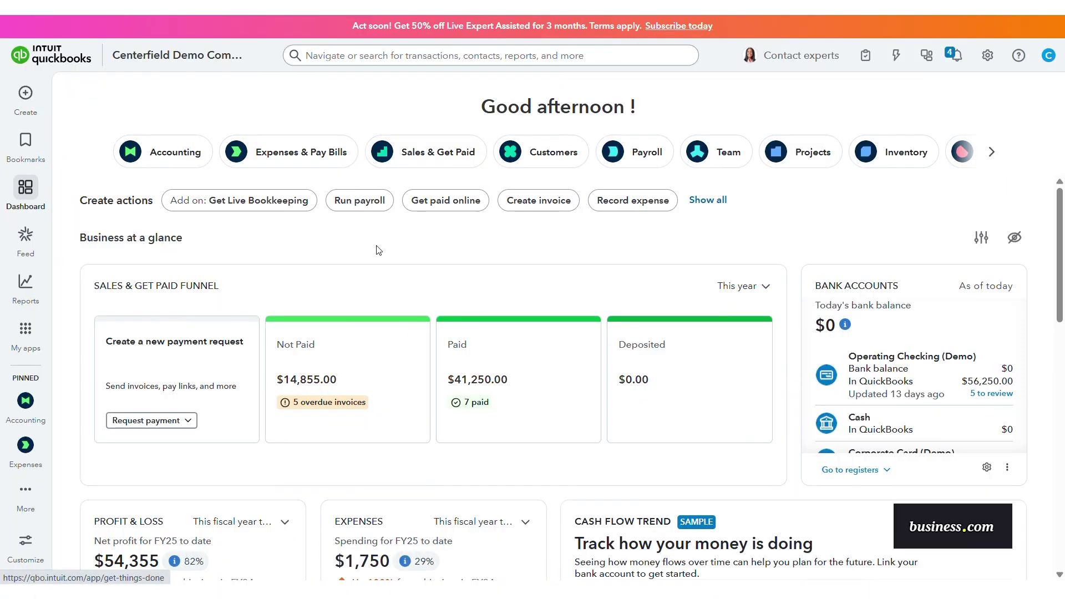
Step: Open the Business Feed of AI agent updates and browse it
{"action": "left_click", "coordinate": [26, 238]}
{"action": "scroll", "coordinate": [1063, 133], "scroll_direction": "down", "scroll_amount": 1}
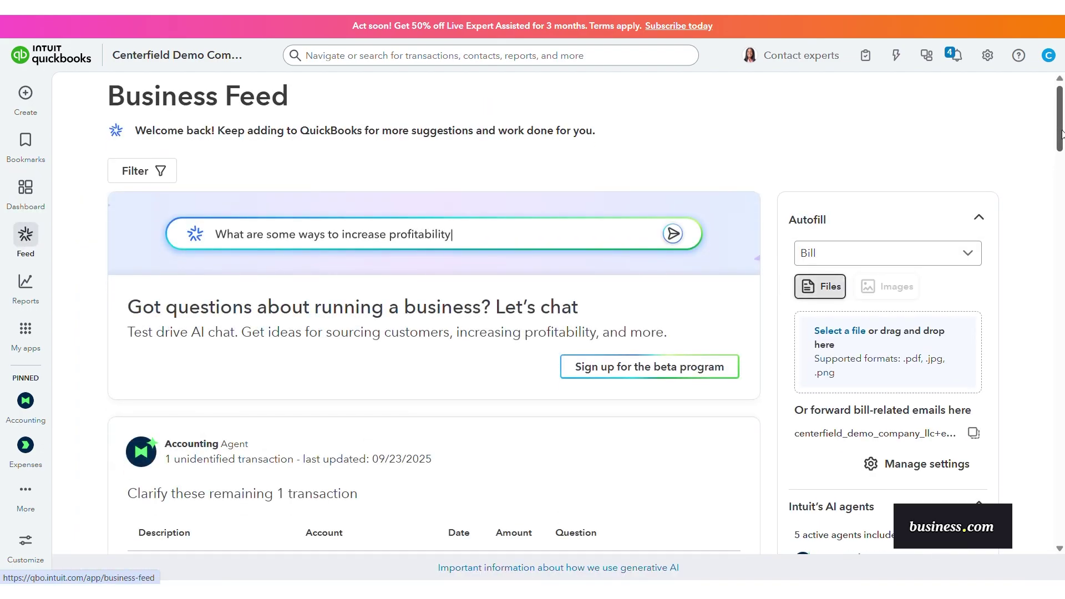
{"action": "scroll", "coordinate": [1063, 133], "scroll_direction": "down", "scroll_amount": 6}
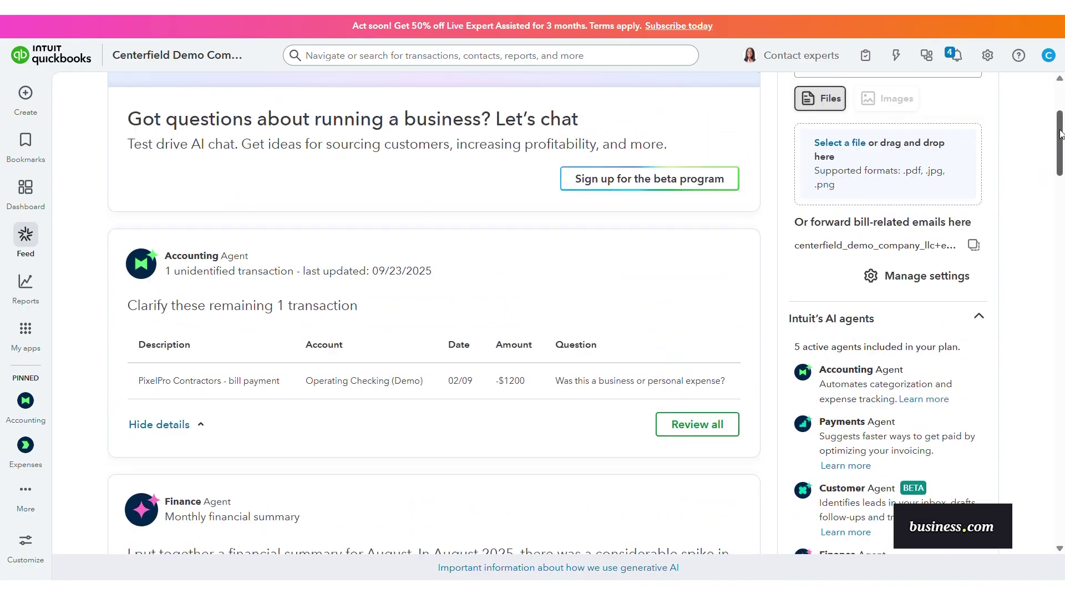
Step: Filter the Business Feed to show only Sales items and scroll through them
{"action": "left_click", "coordinate": [143, 182]}
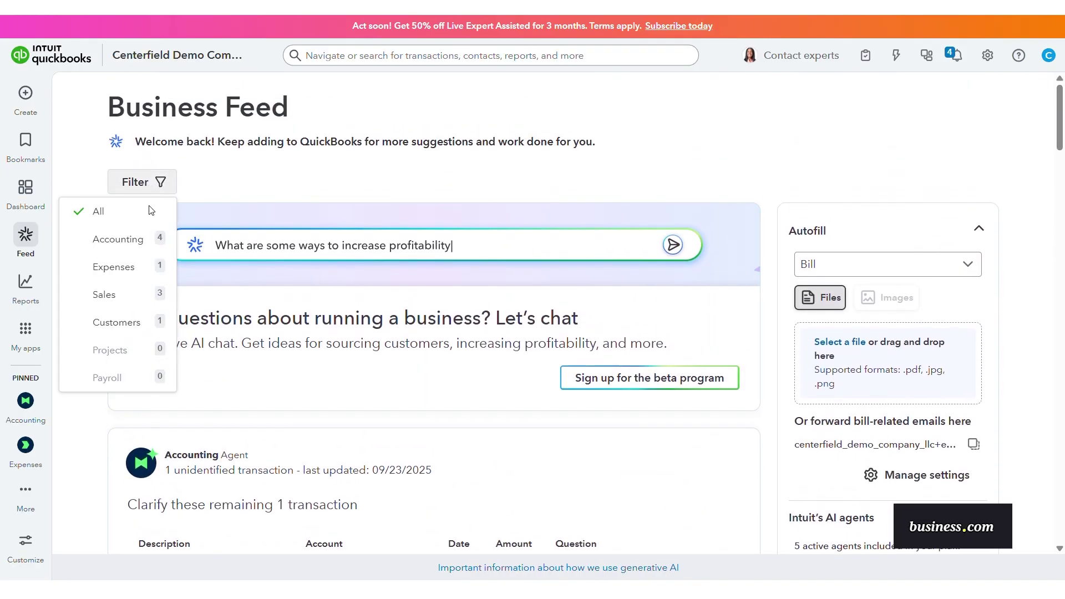
{"action": "left_click", "coordinate": [135, 295]}
{"action": "scroll", "coordinate": [1061, 139], "scroll_direction": "down", "scroll_amount": 5}
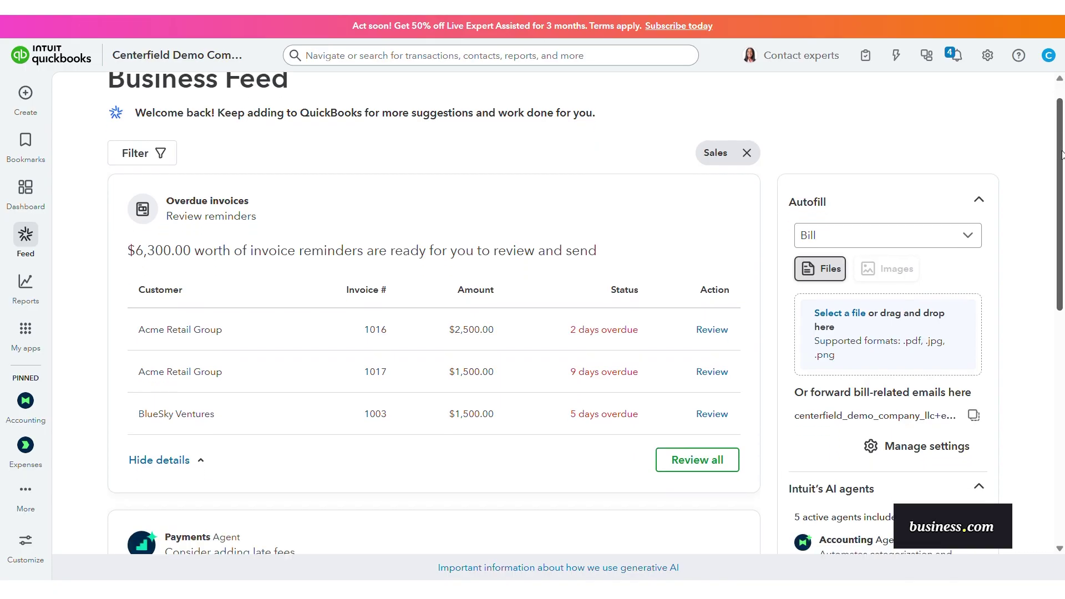
{"action": "scroll", "coordinate": [586, 313], "scroll_direction": "down", "scroll_amount": 4}
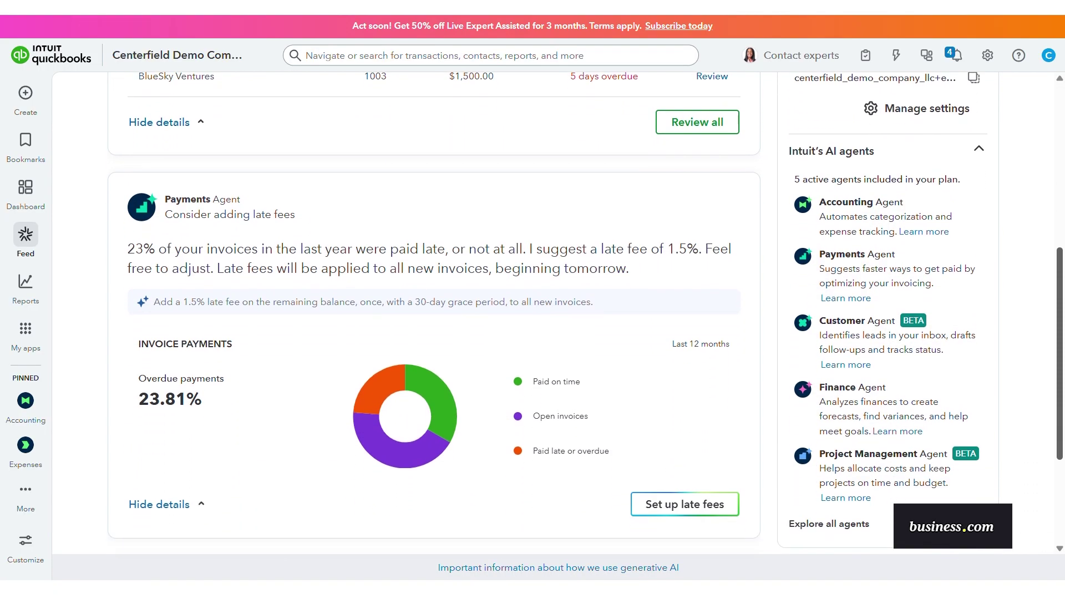
{"action": "scroll", "coordinate": [586, 313], "scroll_direction": "down", "scroll_amount": 3}
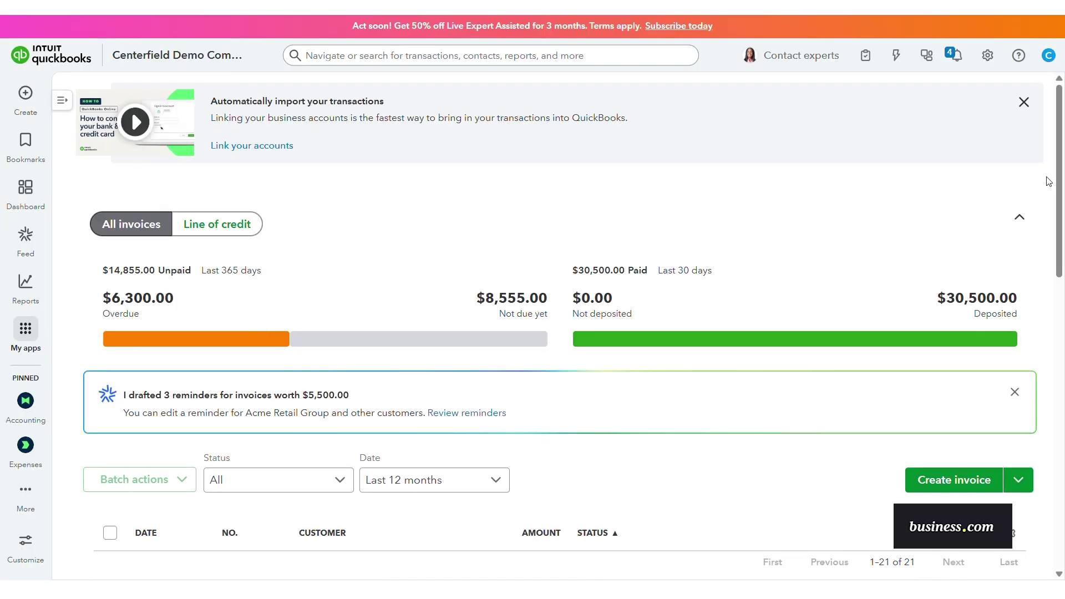
Step: Scroll through the 21-invoice table, including overdue invoices like 1003 for $1,500.00
{"action": "scroll", "coordinate": [1061, 184], "scroll_direction": "down", "scroll_amount": 5}
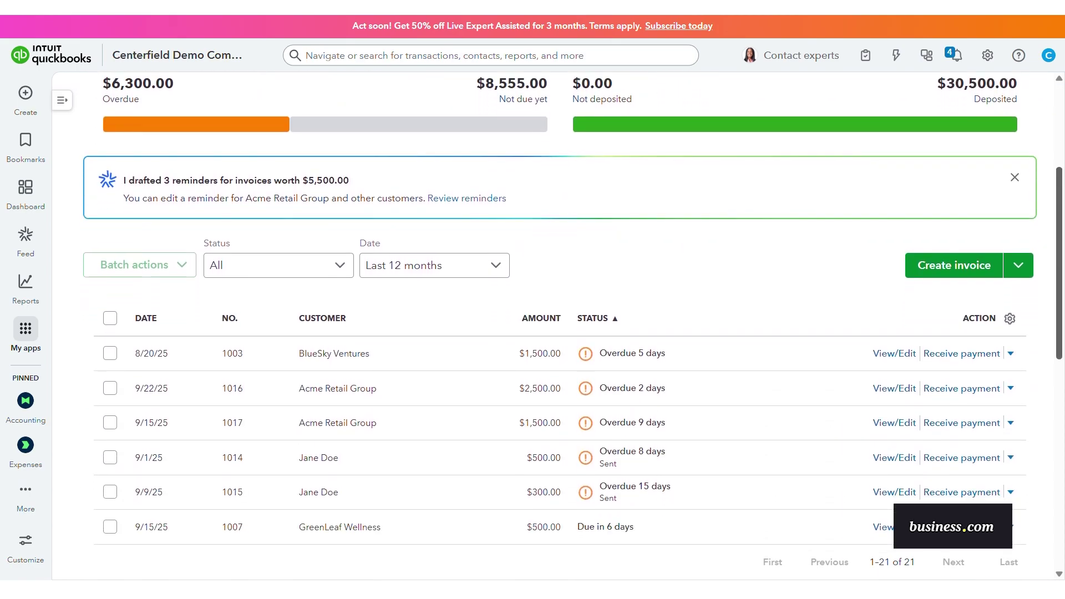
{"action": "scroll", "coordinate": [554, 328], "scroll_direction": "down", "scroll_amount": 4}
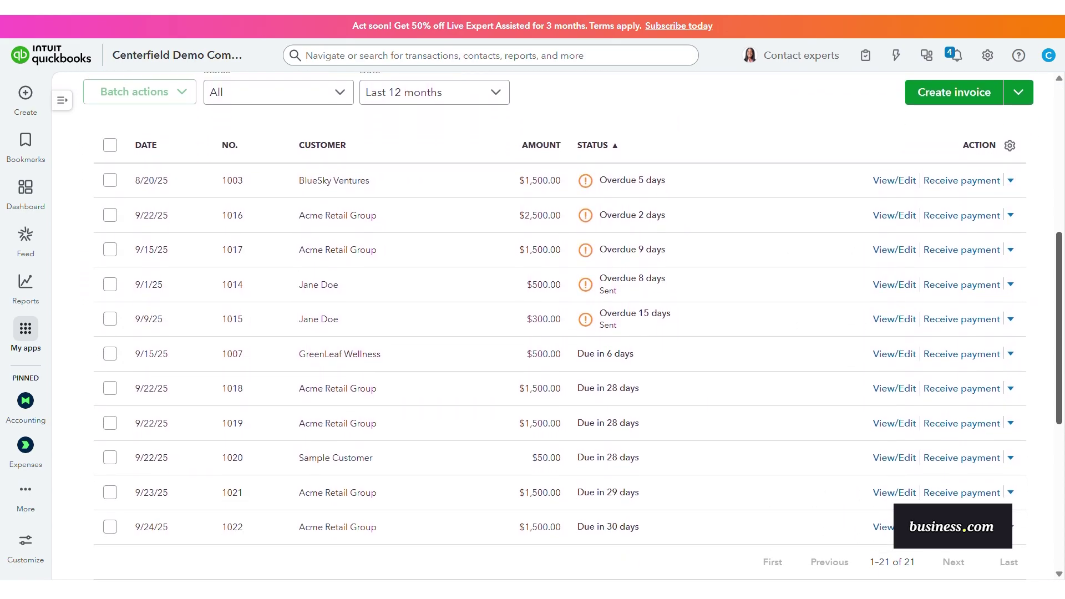
{"action": "scroll", "coordinate": [555, 328], "scroll_direction": "down", "scroll_amount": 3}
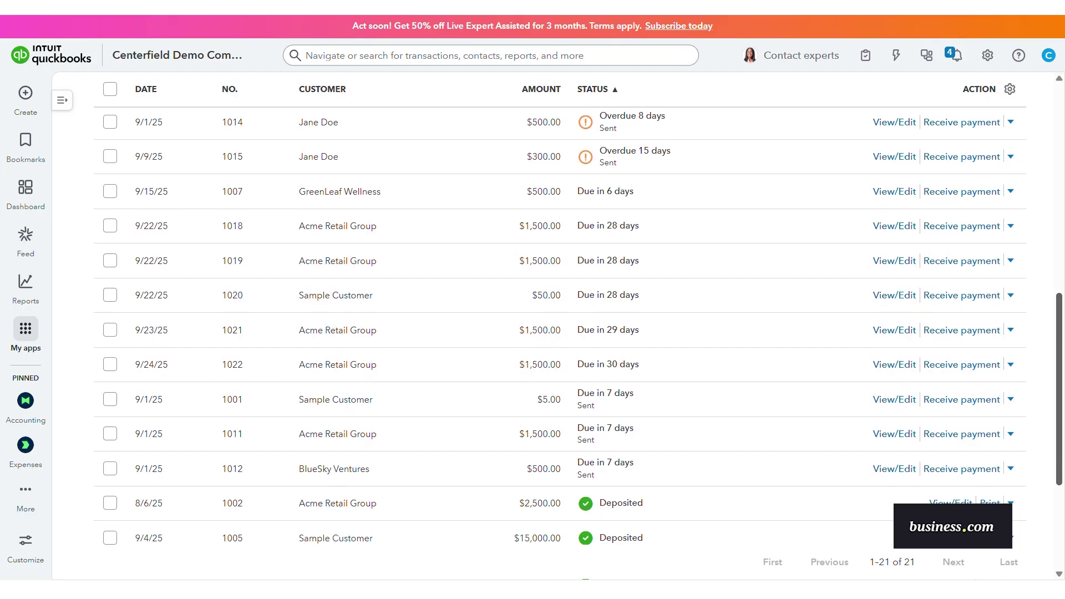
{"action": "scroll", "coordinate": [555, 328], "scroll_direction": "down", "scroll_amount": 2}
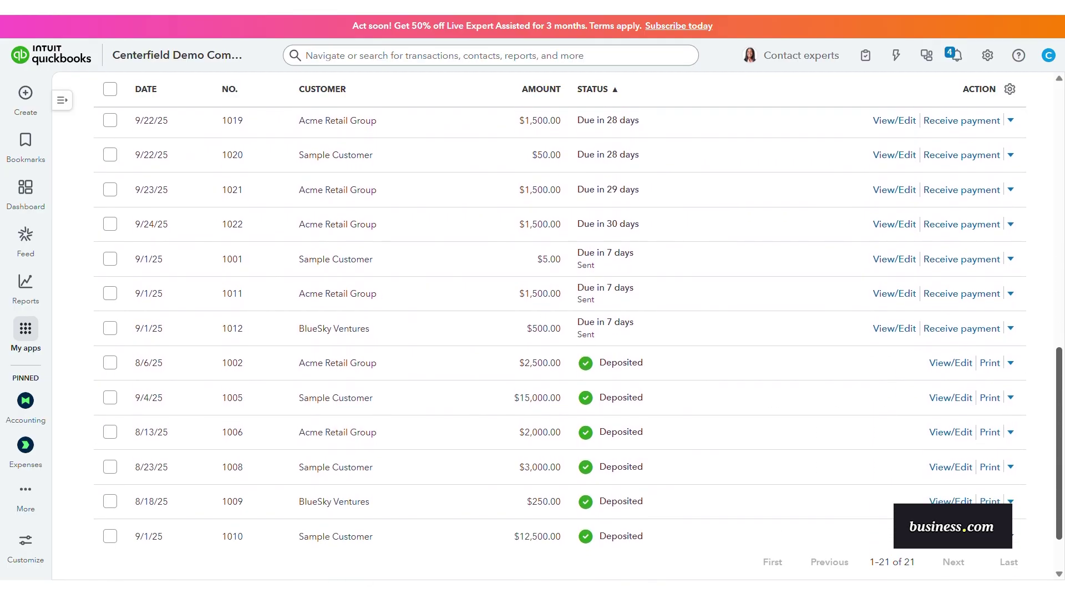
{"action": "scroll", "coordinate": [555, 327], "scroll_direction": "up", "scroll_amount": 2}
{"action": "scroll", "coordinate": [1064, 333], "scroll_direction": "up", "scroll_amount": 7}
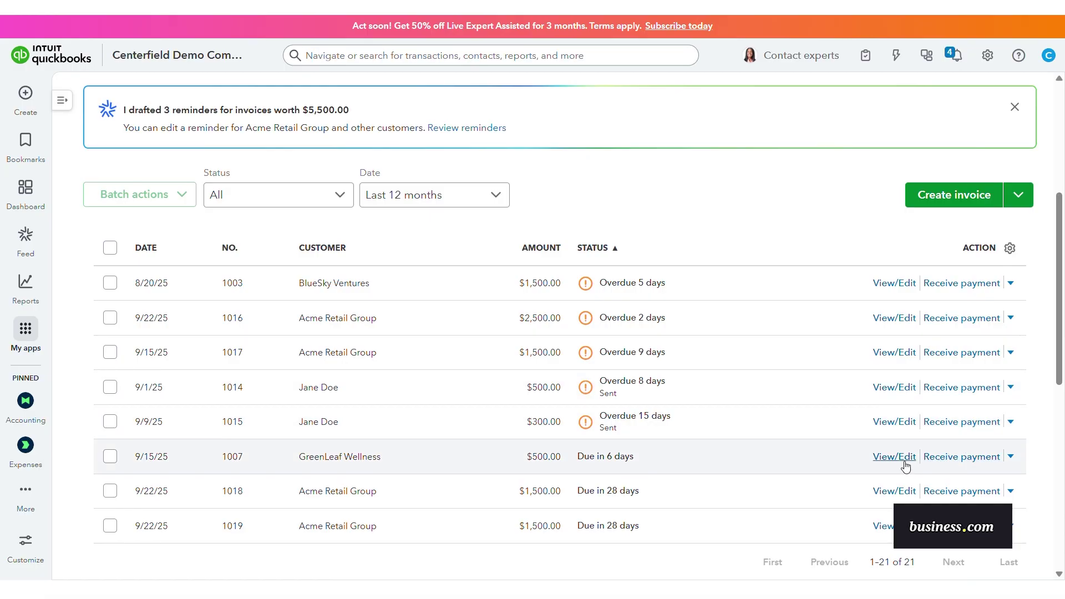
Step: Open GreenLeaf Wellness's invoice 1007 with Intuit Assist suggestions and collapse About your customer
{"action": "left_click", "coordinate": [899, 462]}
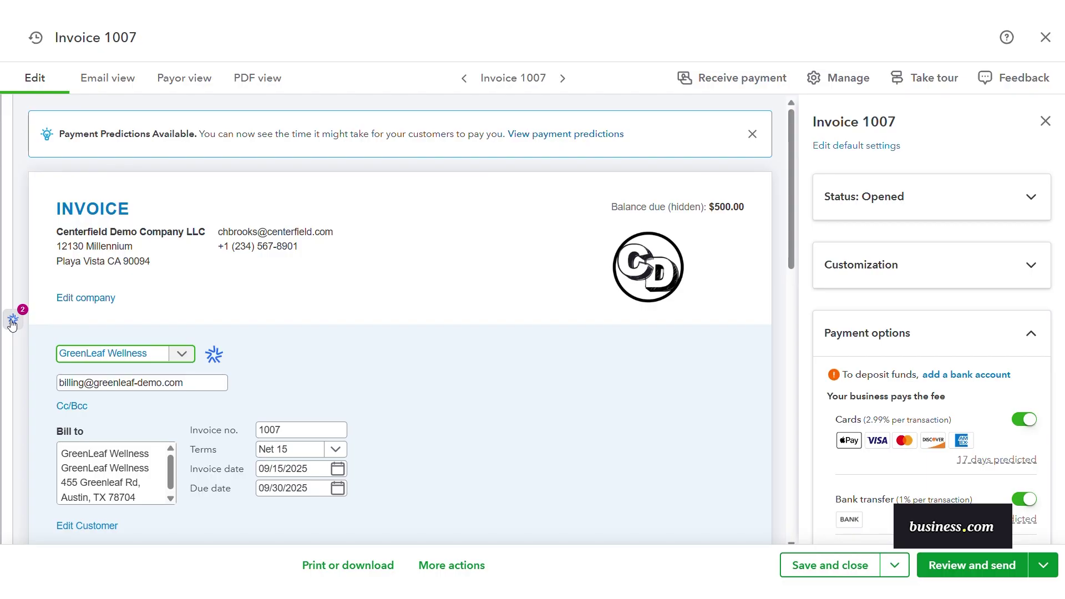
{"action": "left_click", "coordinate": [12, 321]}
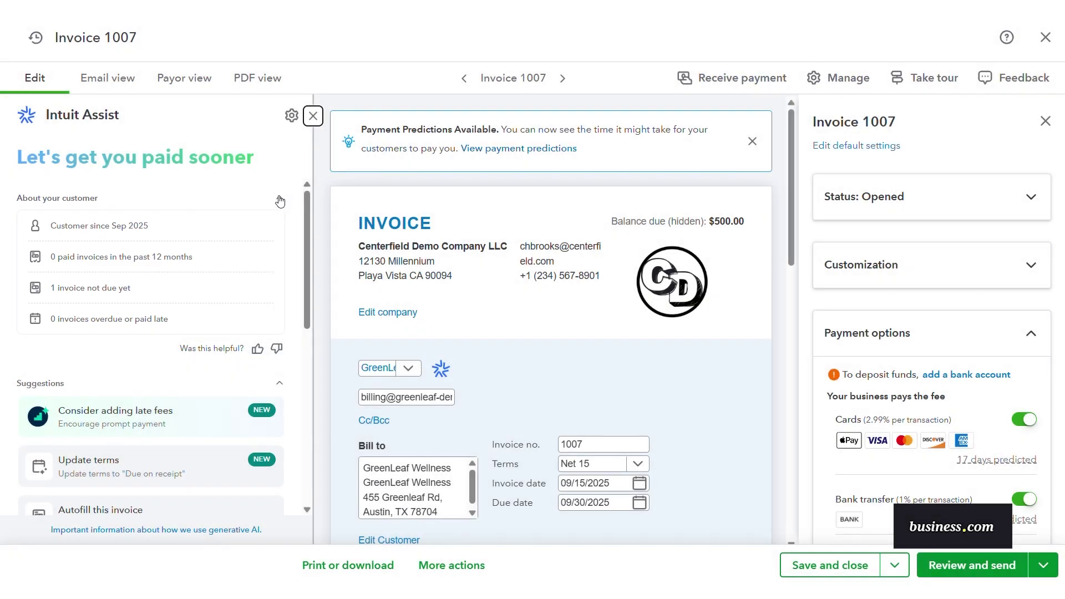
{"action": "left_click", "coordinate": [280, 199]}
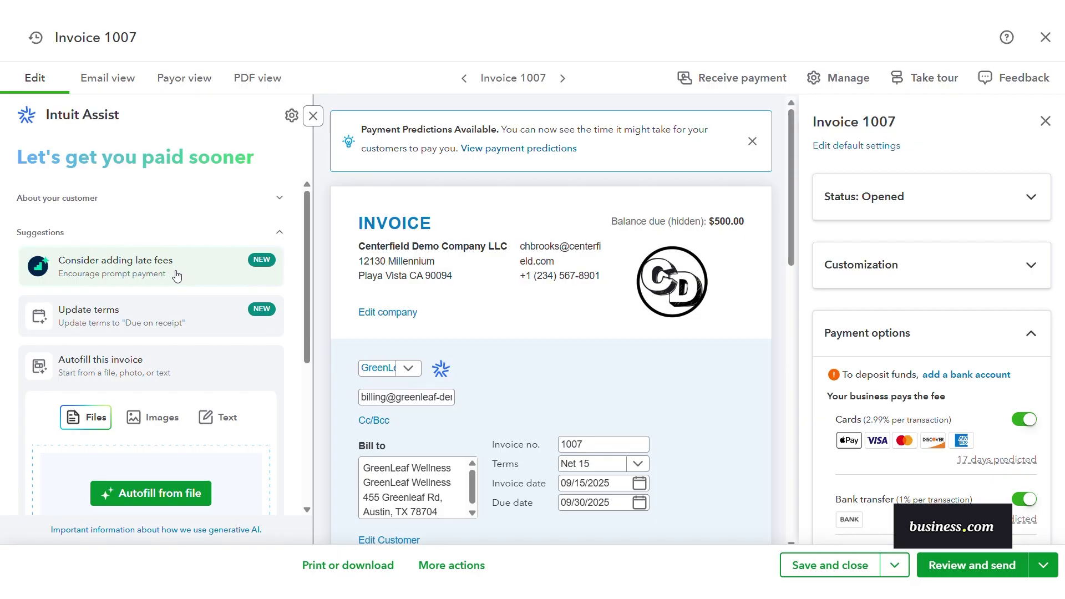
{"action": "left_click", "coordinate": [177, 276]}
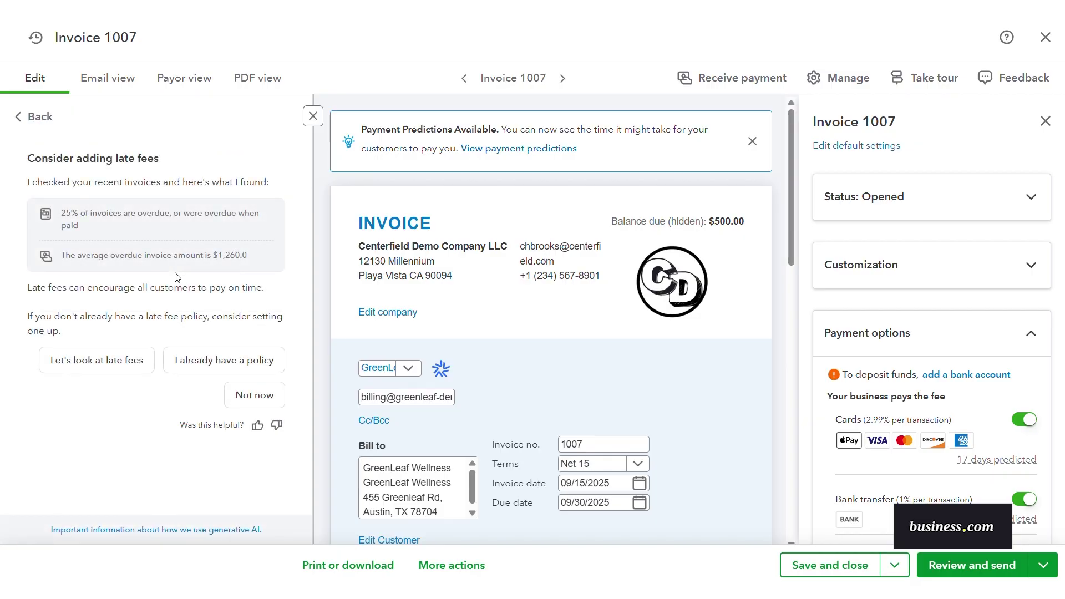
{"action": "left_click", "coordinate": [111, 361]}
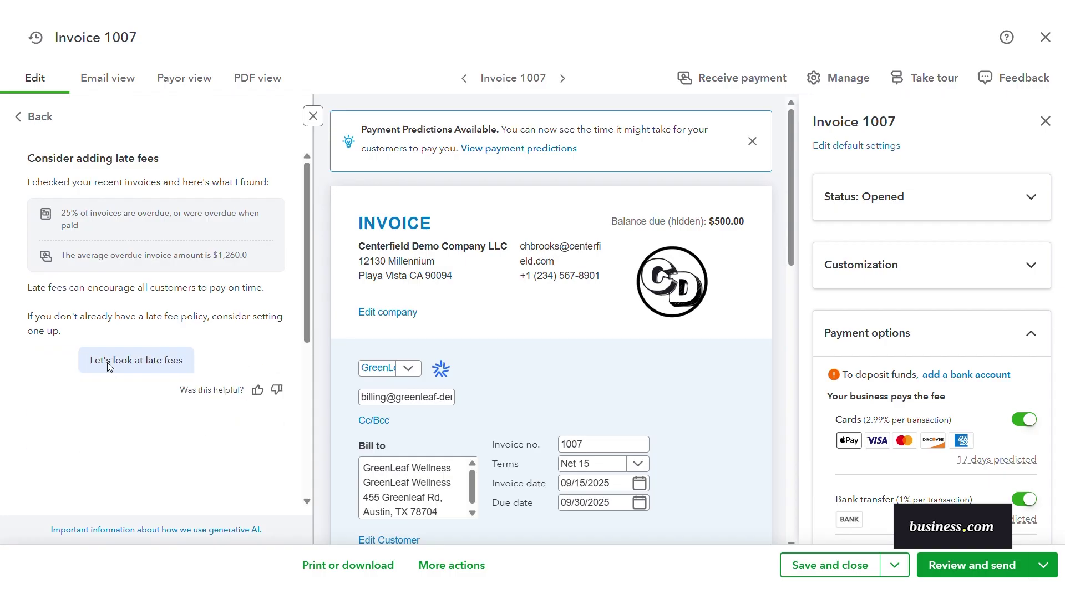
{"action": "left_click", "coordinate": [256, 321]}
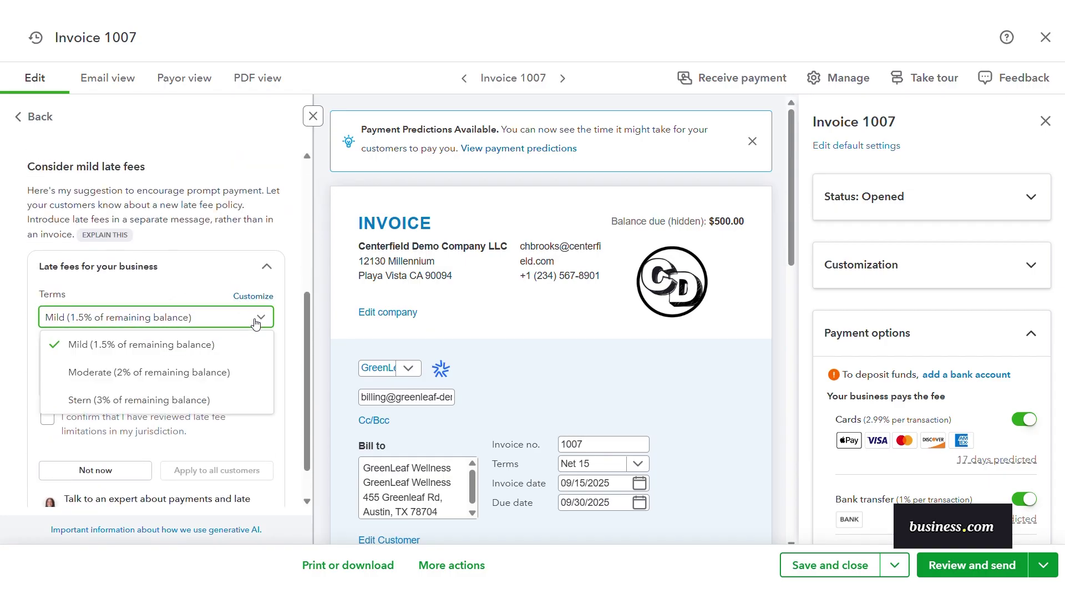
{"action": "left_click", "coordinate": [242, 373]}
{"action": "left_click", "coordinate": [88, 425]}
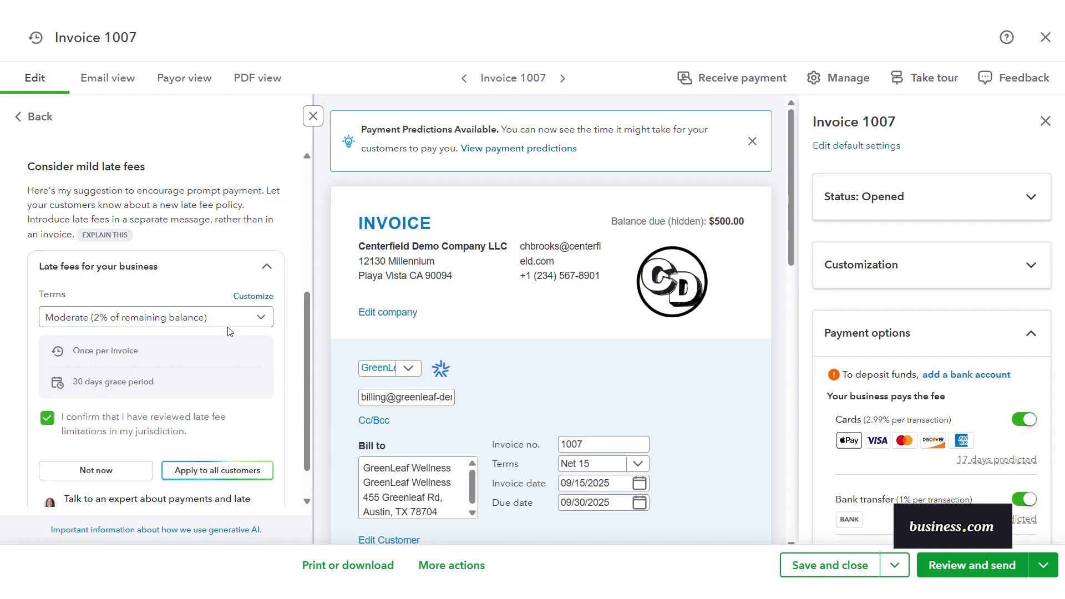
{"action": "left_click", "coordinate": [267, 271]}
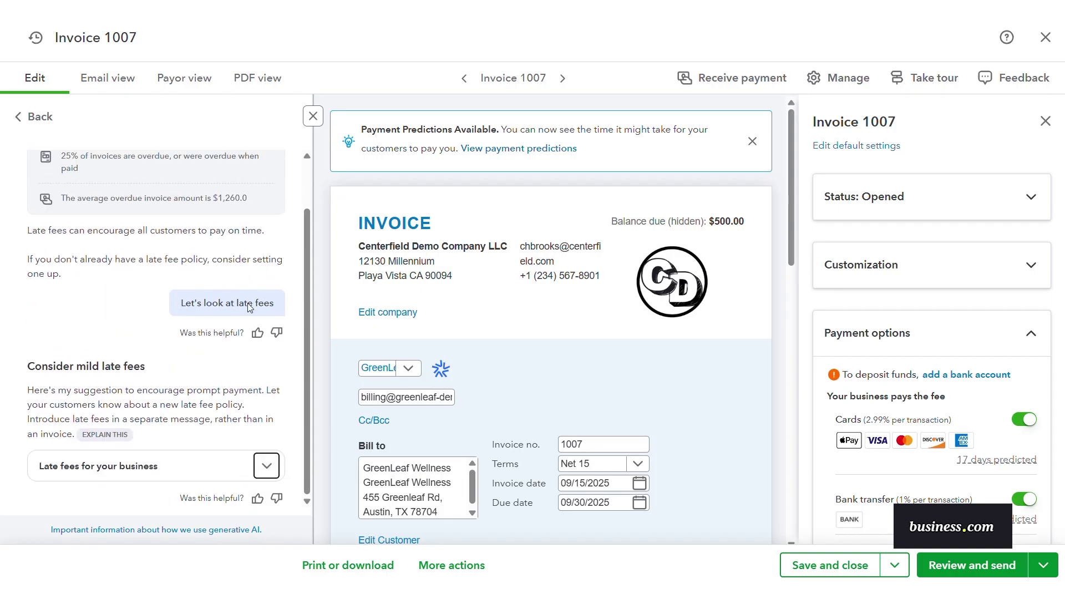
{"action": "left_click", "coordinate": [35, 123]}
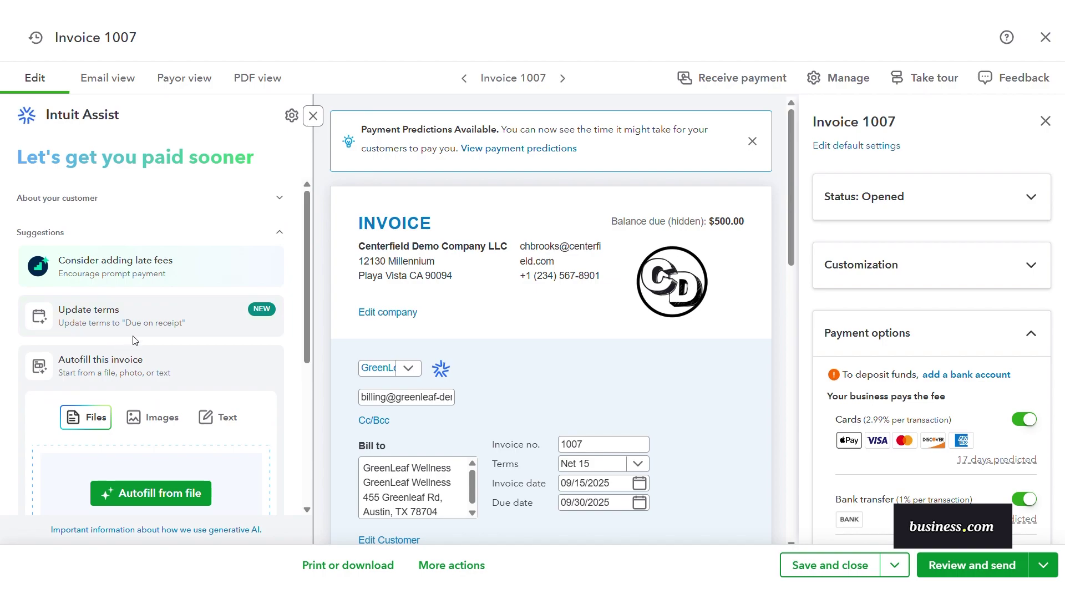
{"action": "left_click", "coordinate": [150, 326]}
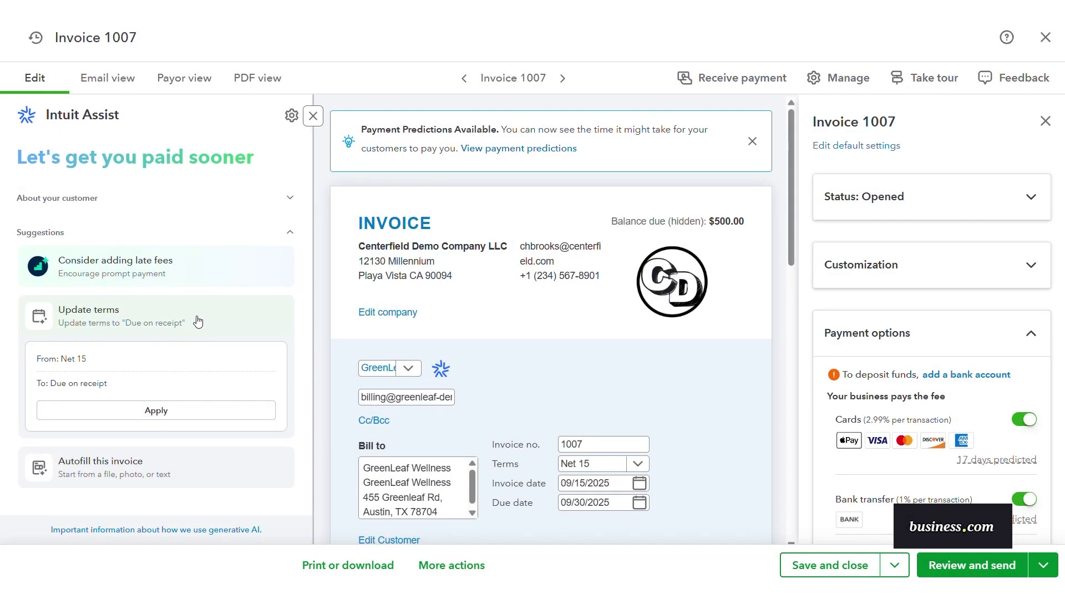
{"action": "left_click", "coordinate": [198, 318]}
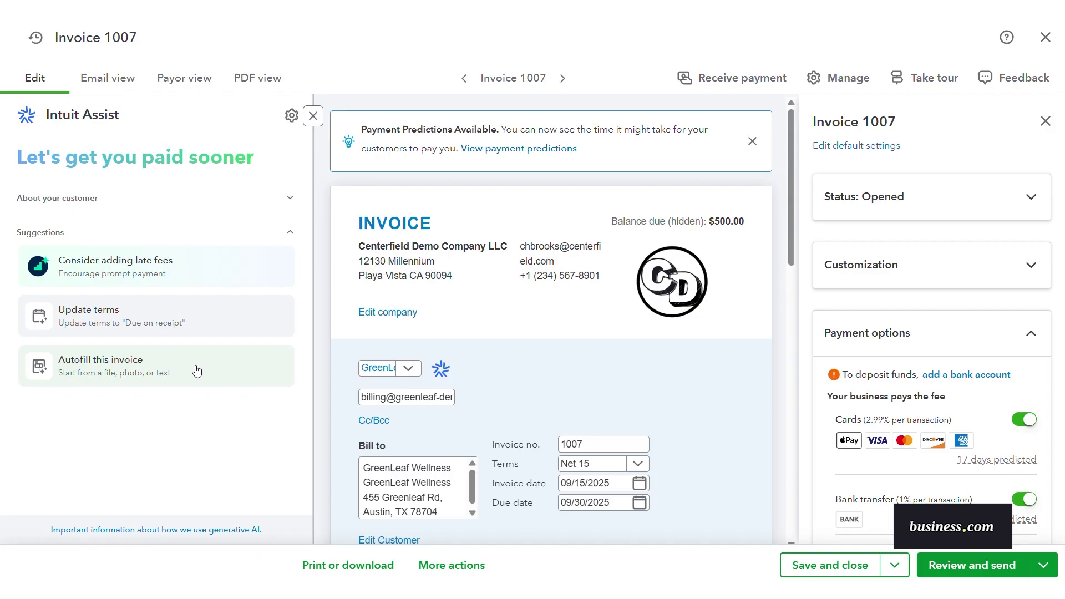
Step: Look over the autofill options, then close Intuit Assist so invoice 1007 shows alone
{"action": "left_click", "coordinate": [197, 371]}
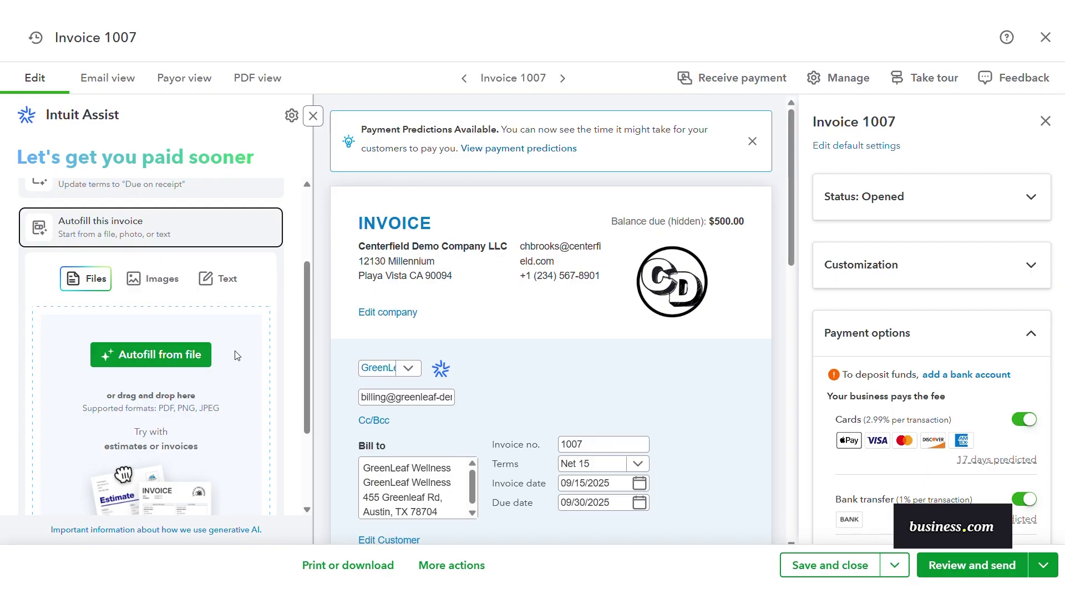
{"action": "left_click", "coordinate": [230, 233]}
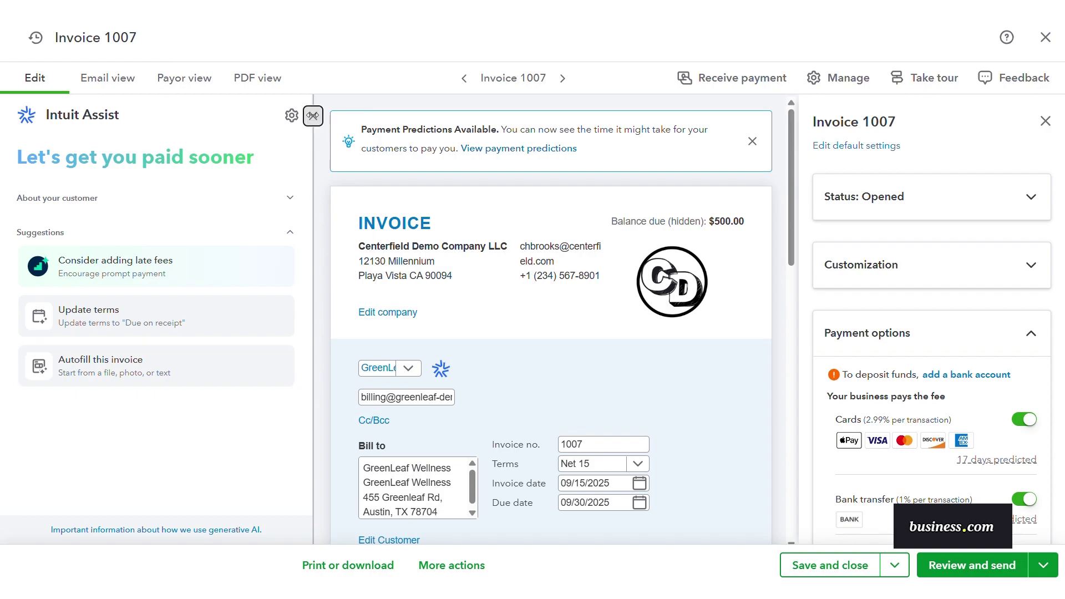
{"action": "left_click", "coordinate": [313, 118]}
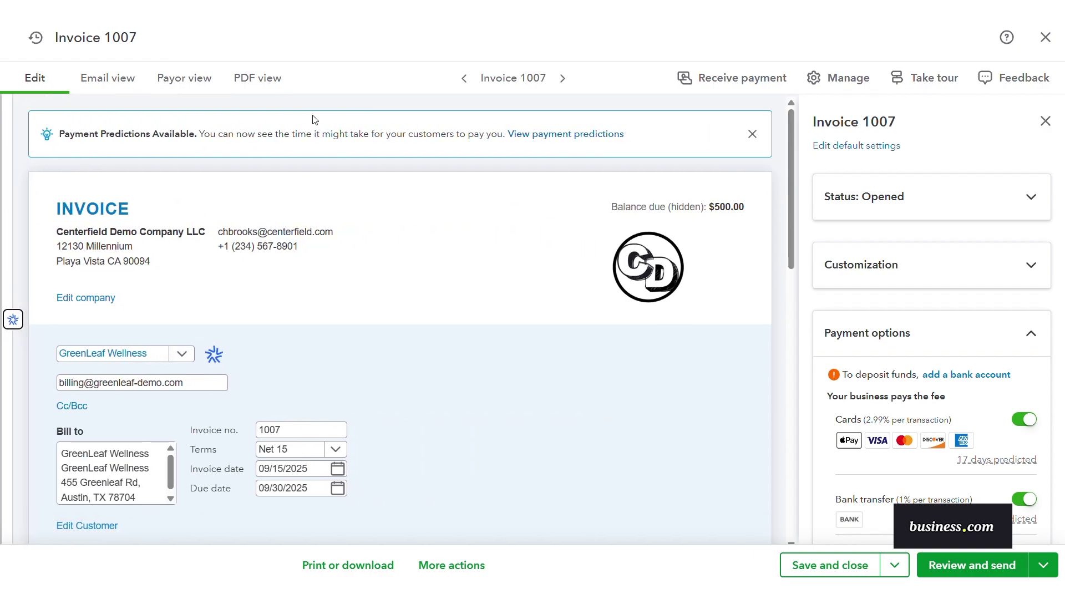
Step: Leave invoice 1007 and review the AI-drafted invoice reminders
{"action": "left_click", "coordinate": [1045, 38]}
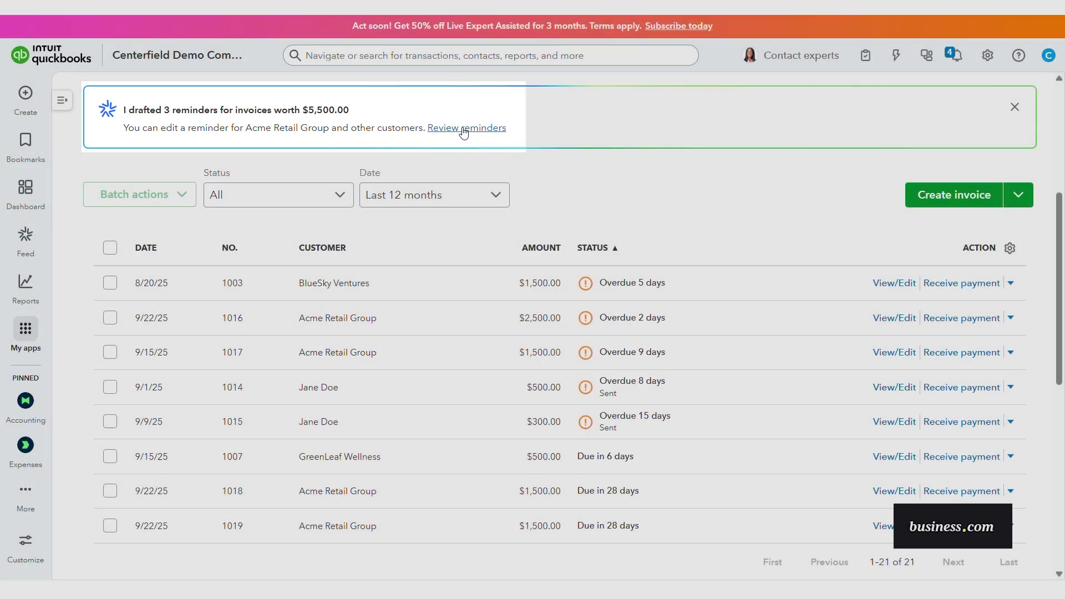
{"action": "left_click", "coordinate": [464, 128]}
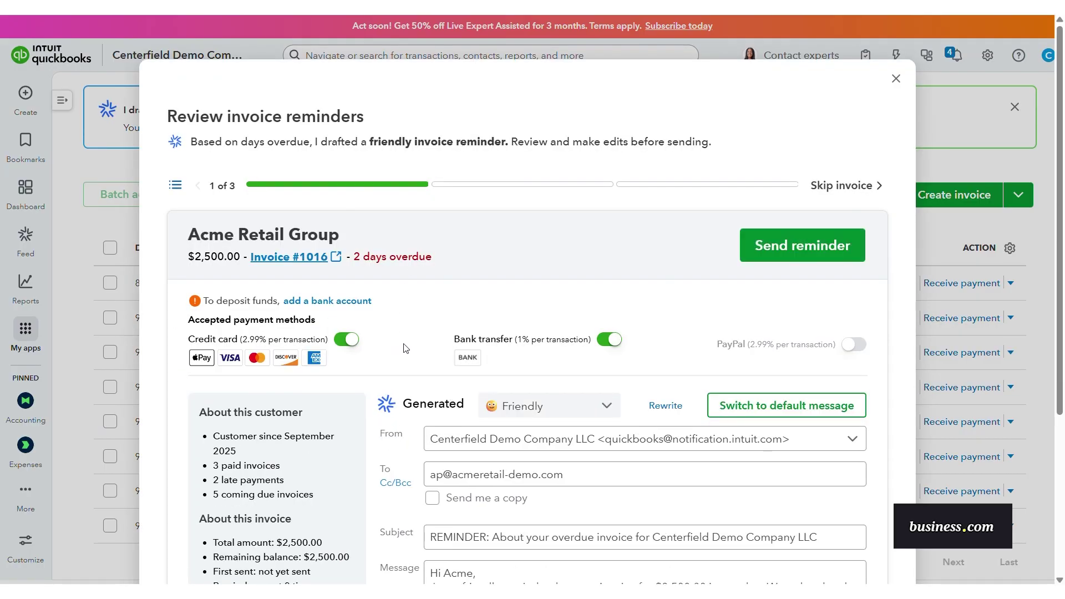
{"action": "scroll", "coordinate": [402, 349], "scroll_direction": "down", "scroll_amount": 2}
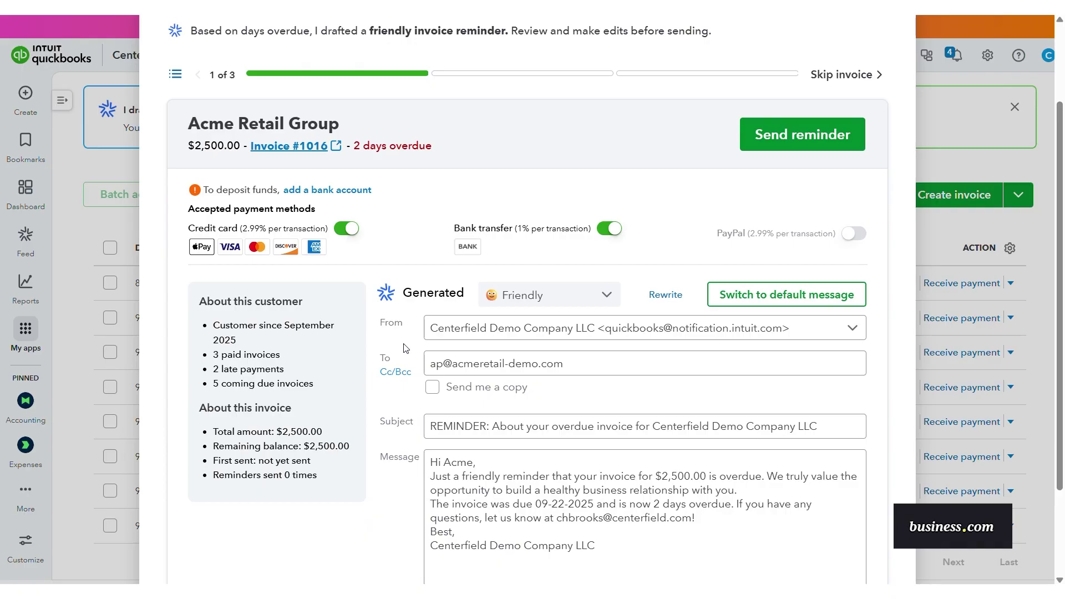
Step: Keep the Friendly tone for Acme Retail Group's invoice 1016 reminder and close the review
{"action": "left_click", "coordinate": [607, 295]}
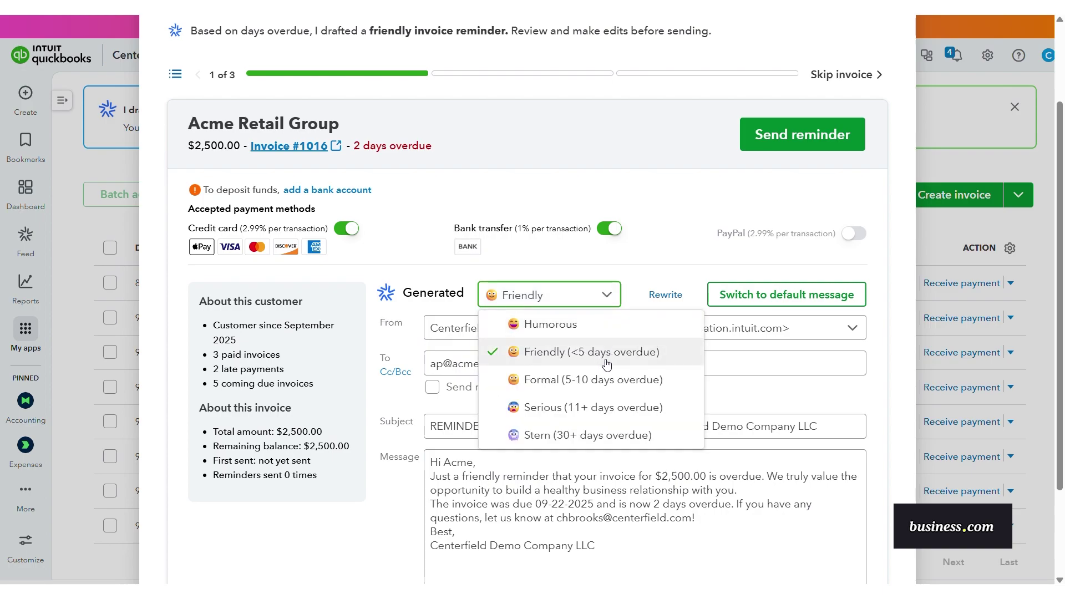
{"action": "left_click", "coordinate": [608, 296]}
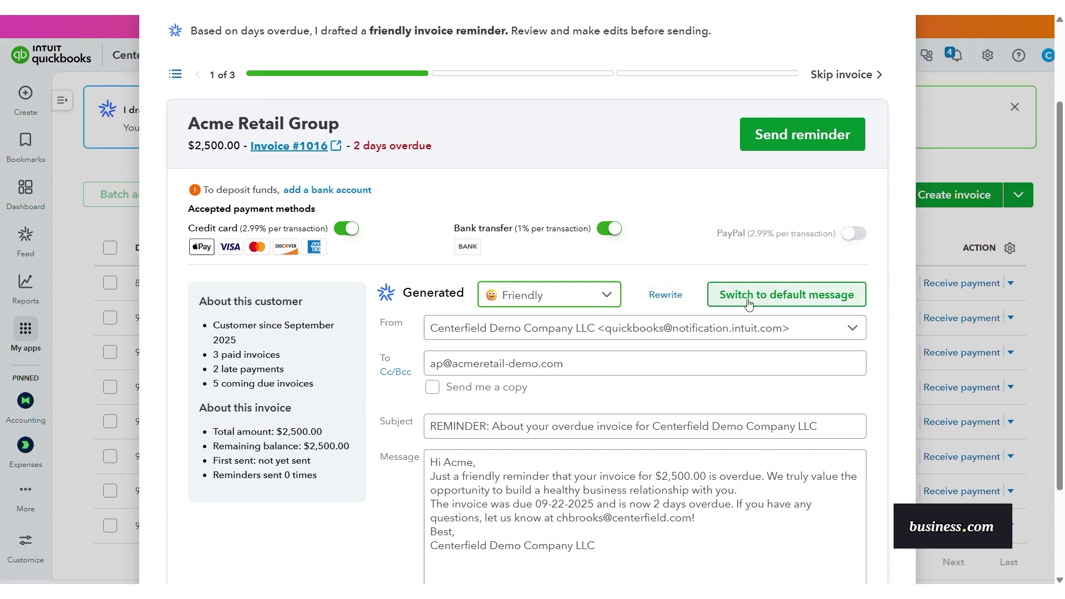
{"action": "left_click", "coordinate": [713, 200]}
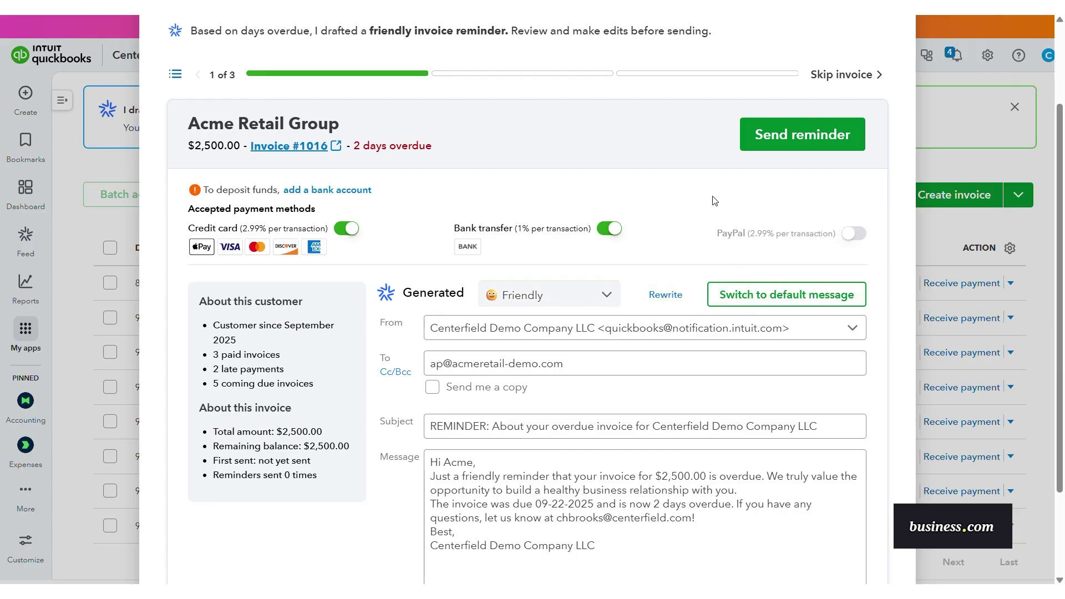
{"action": "scroll", "coordinate": [713, 201], "scroll_direction": "down", "scroll_amount": 3}
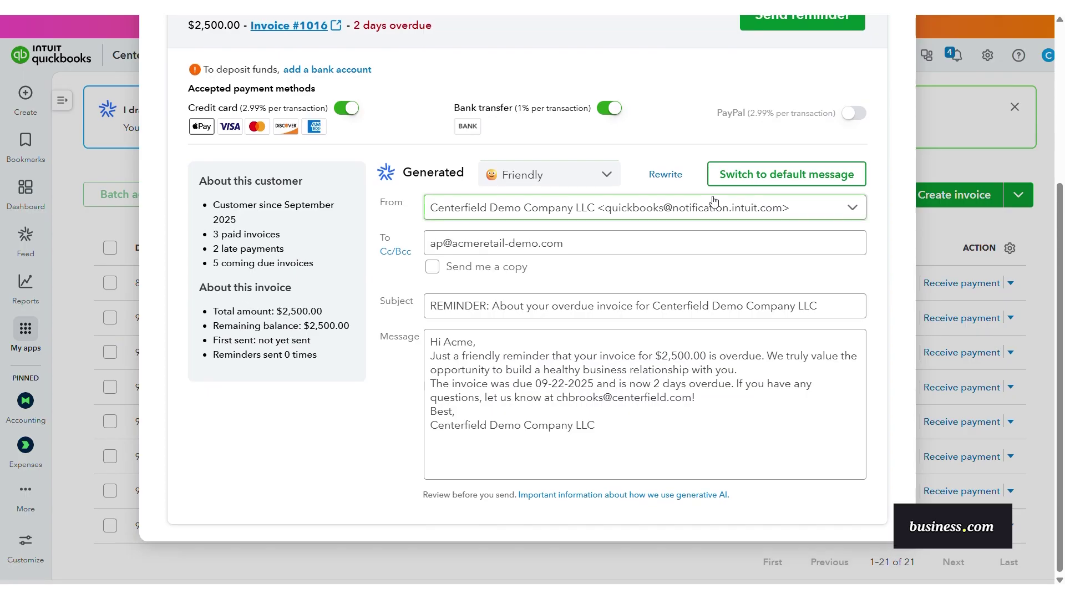
{"action": "scroll", "coordinate": [714, 201], "scroll_direction": "up", "scroll_amount": 5}
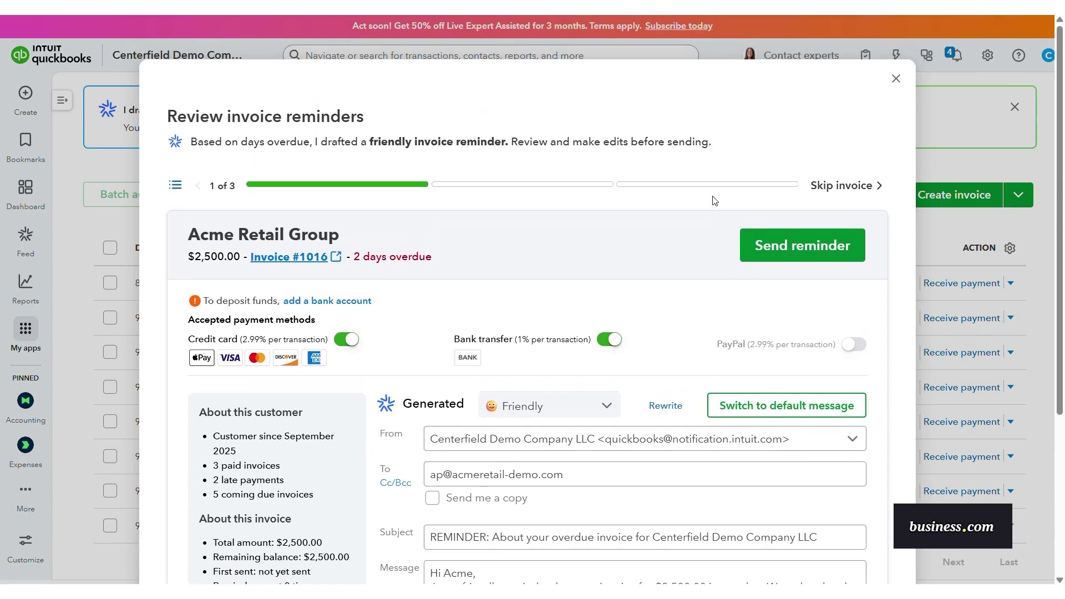
{"action": "left_click", "coordinate": [898, 79]}
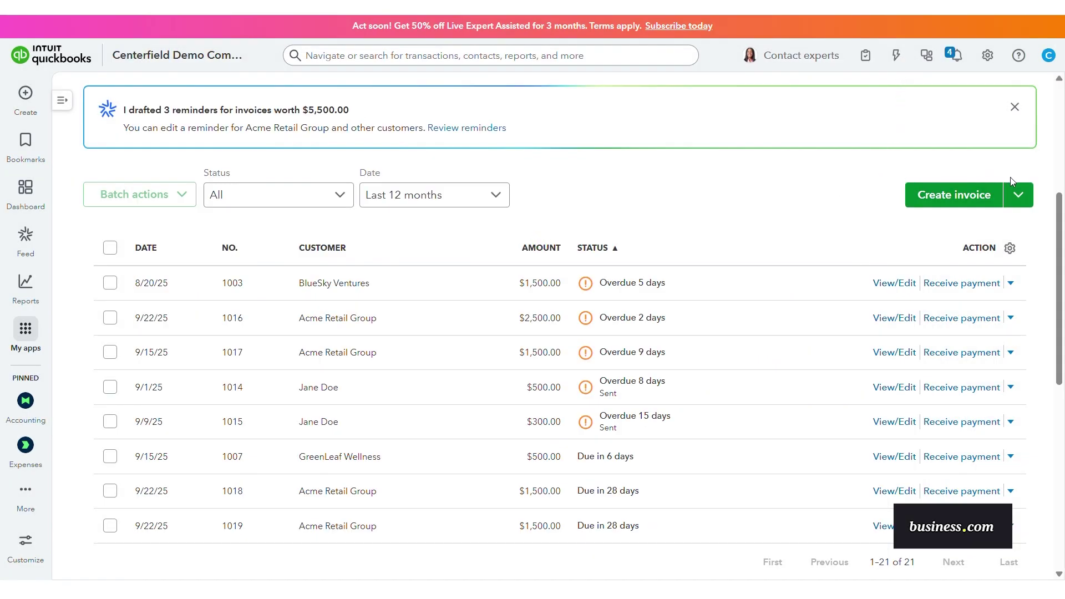
Step: Start new invoice 1023 billed to Acme Retail Group
{"action": "left_click", "coordinate": [1020, 199]}
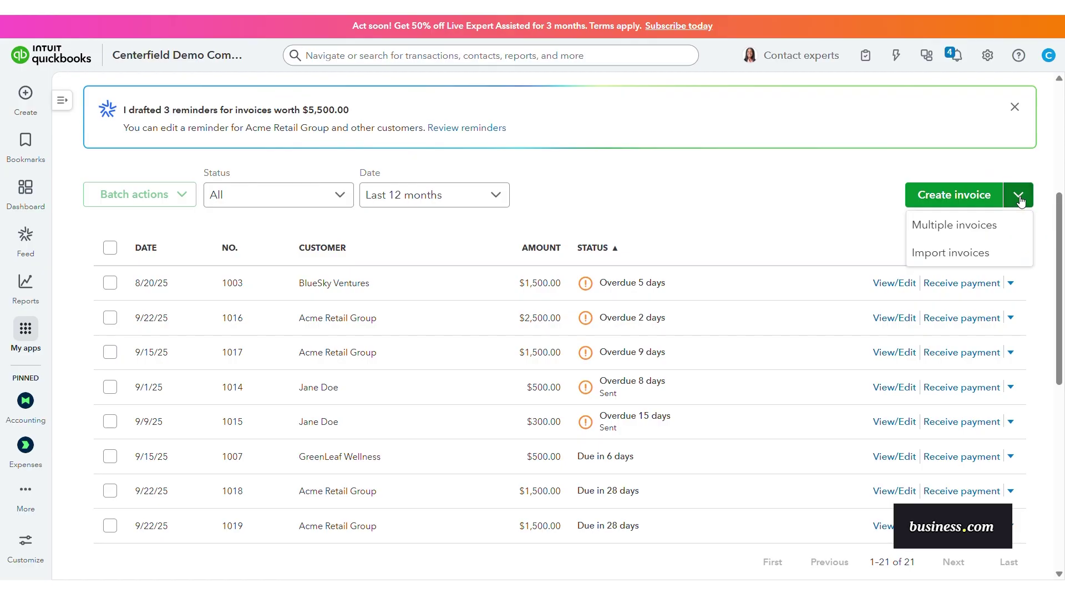
{"action": "left_click", "coordinate": [952, 198]}
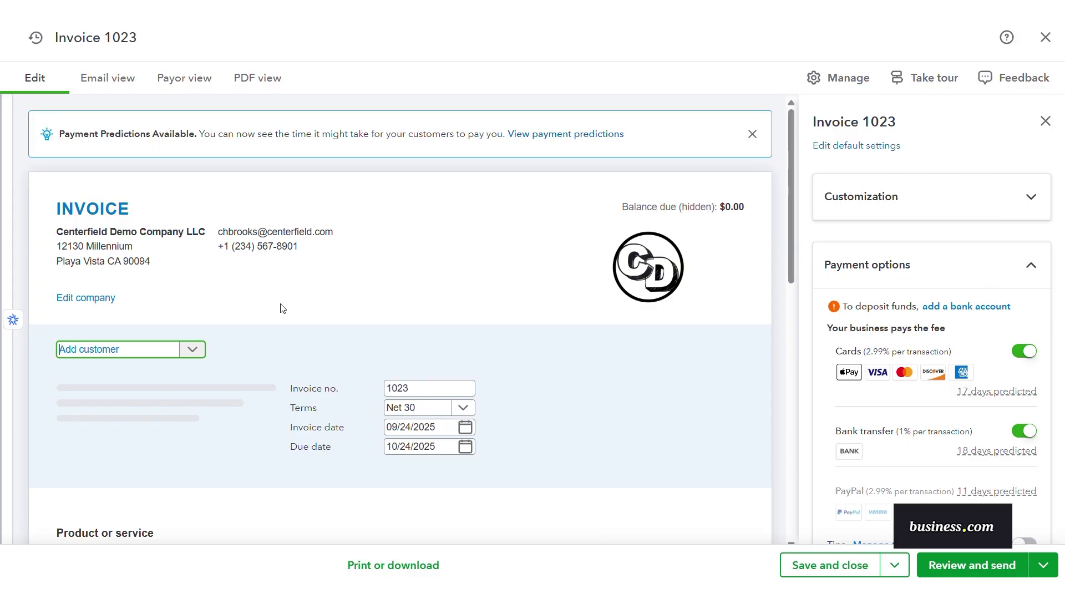
{"action": "left_click", "coordinate": [169, 349]}
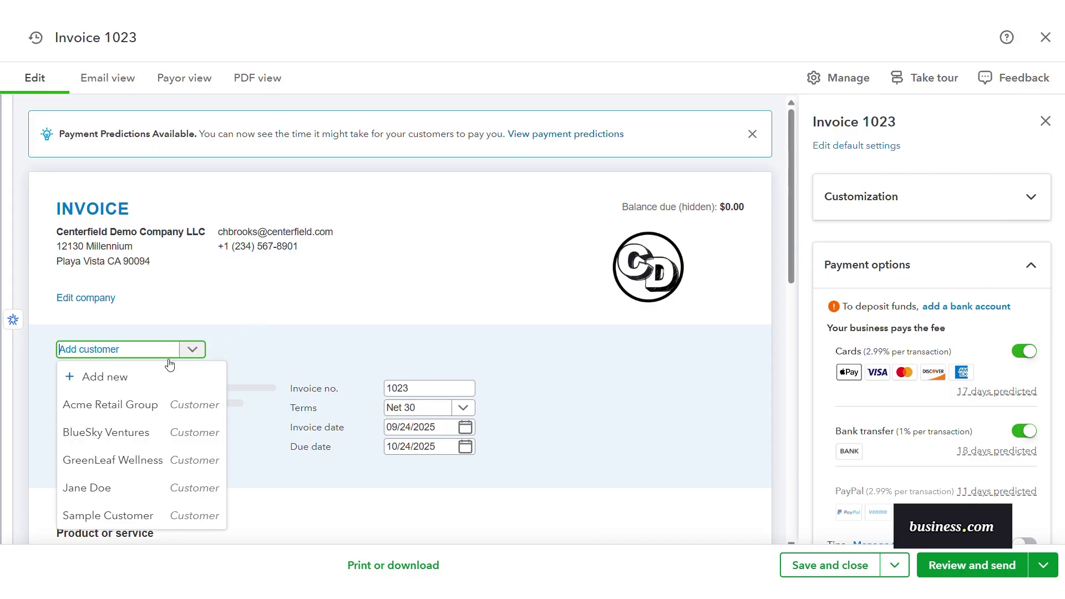
{"action": "left_click", "coordinate": [160, 409]}
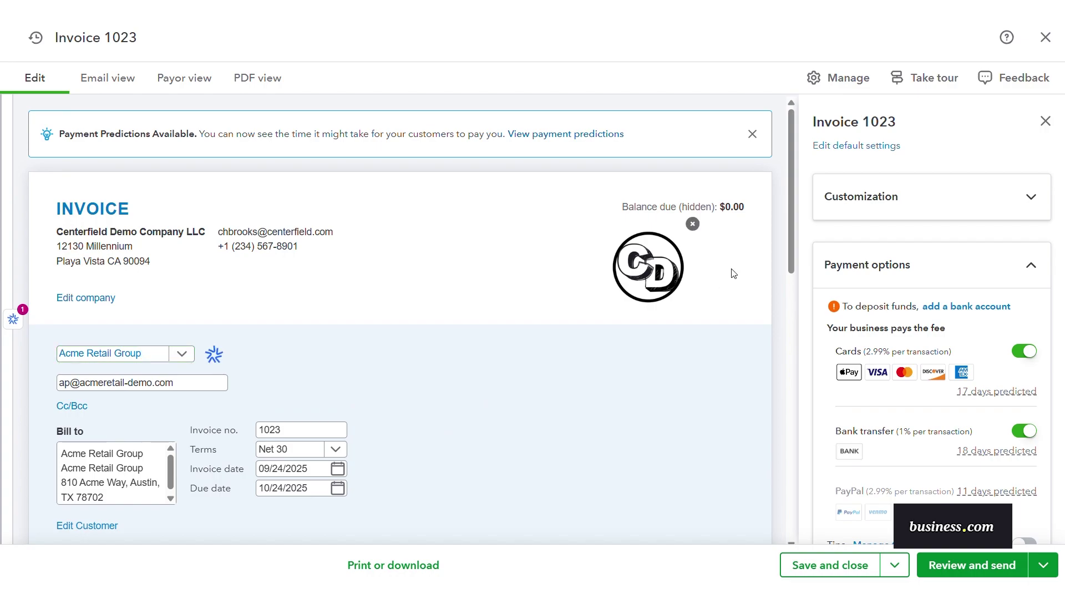
Step: Add an Ad Campaign Mgmt line (qty 1, $1,500.00) and show Intuit Assist's payment suggestions
{"action": "left_click_drag", "start_coordinate": [793, 246], "coordinate": [801, 307]}
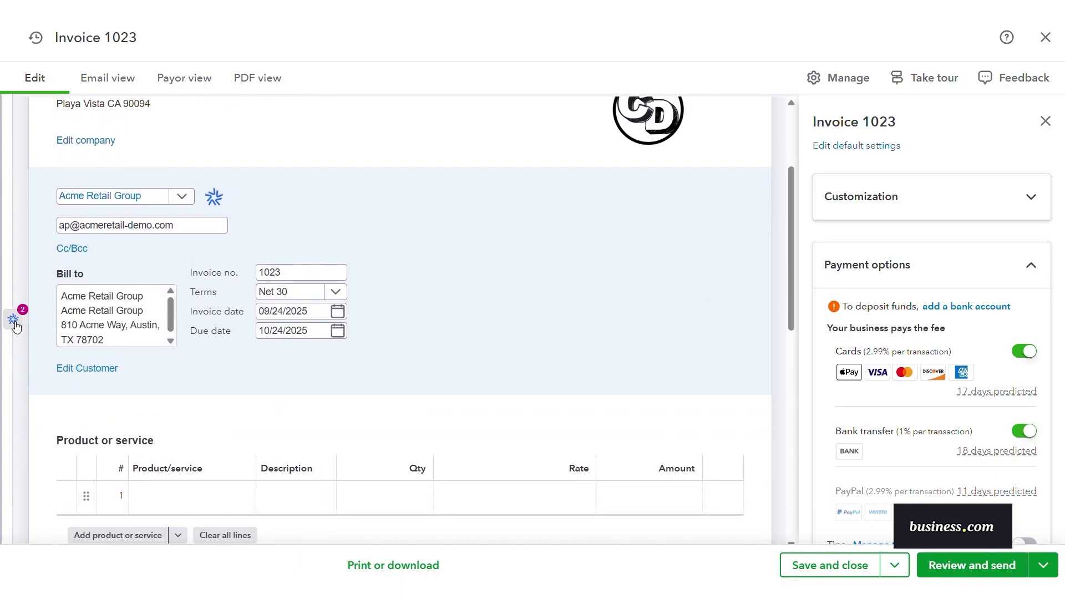
{"action": "left_click", "coordinate": [172, 499]}
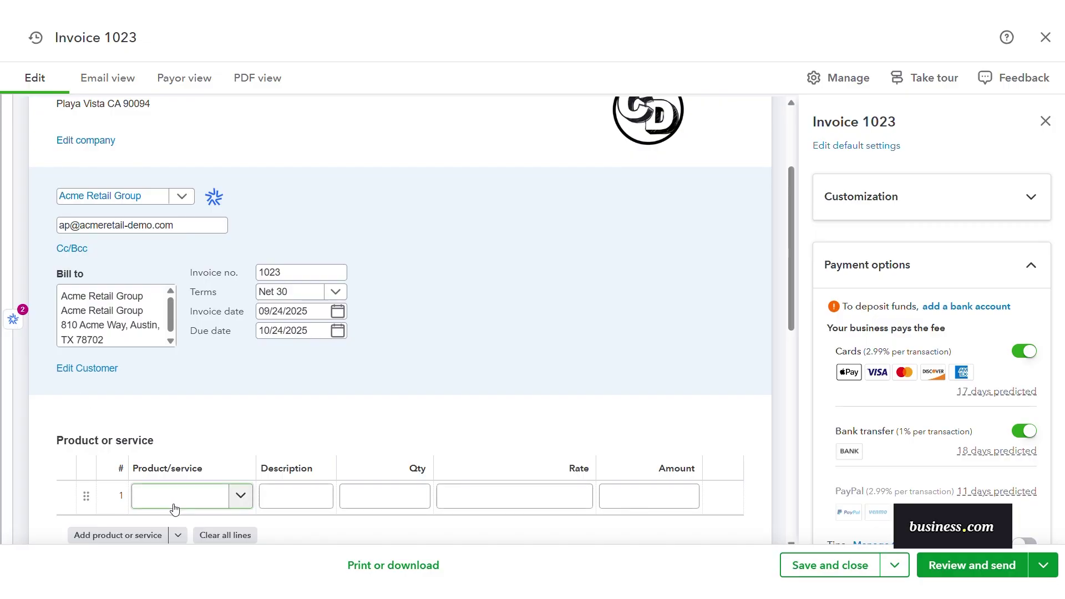
{"action": "left_click", "coordinate": [264, 333]}
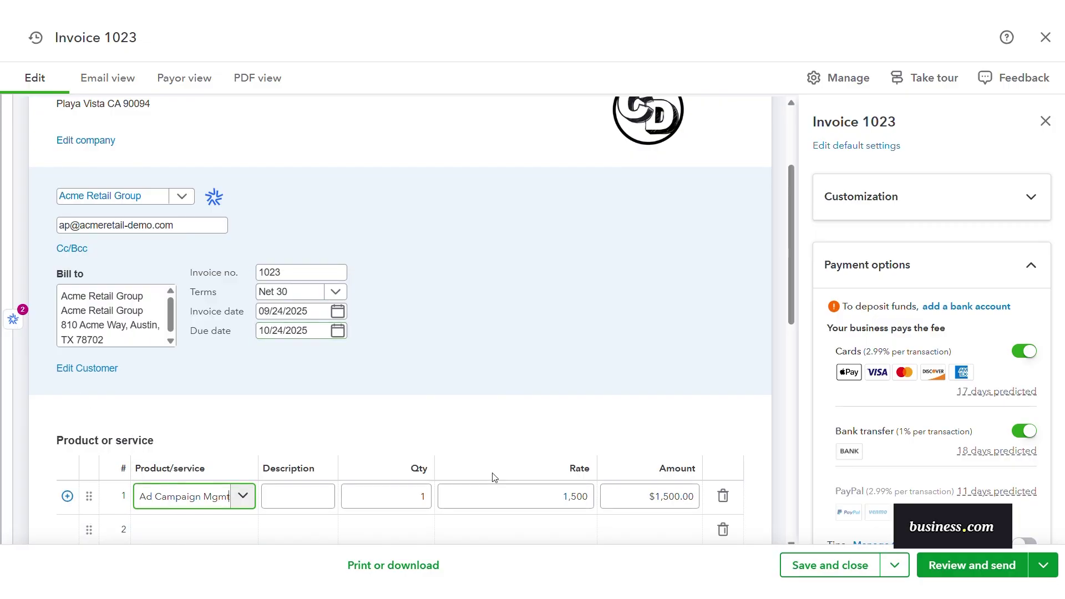
{"action": "left_click", "coordinate": [12, 319]}
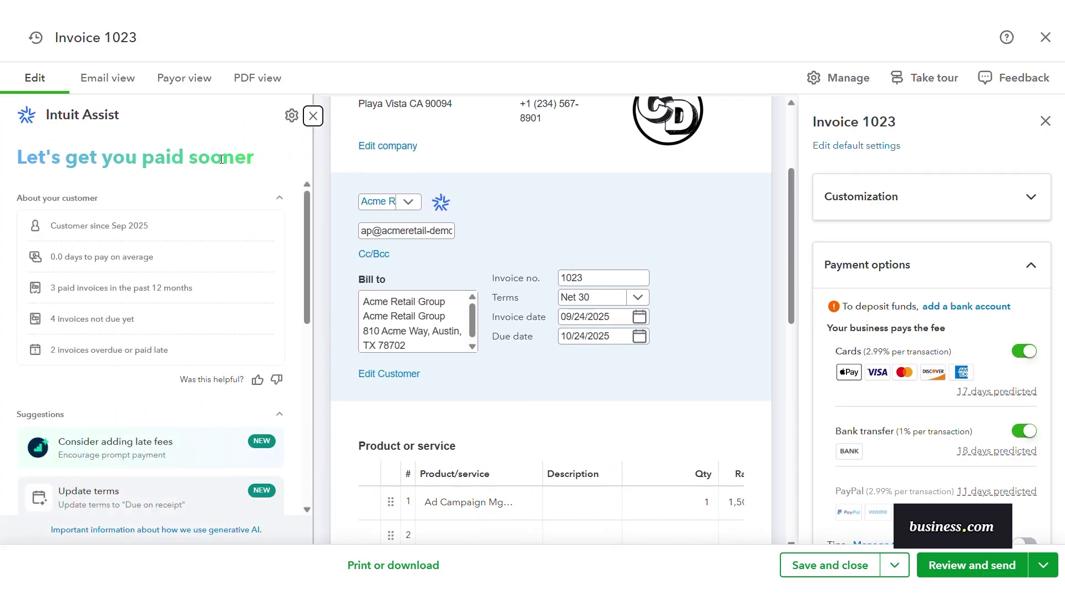
Step: Close the AI assistant panel and scroll invoice 1023 down to its $1,500.00 total
{"action": "left_click", "coordinate": [312, 116]}
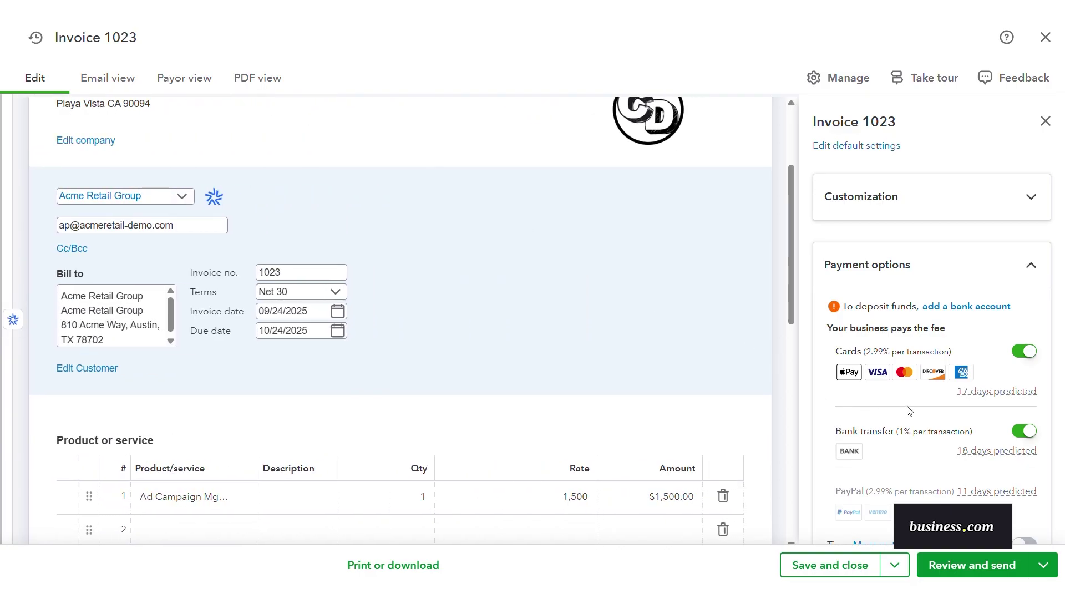
{"action": "scroll", "coordinate": [901, 411], "scroll_direction": "down", "scroll_amount": 3}
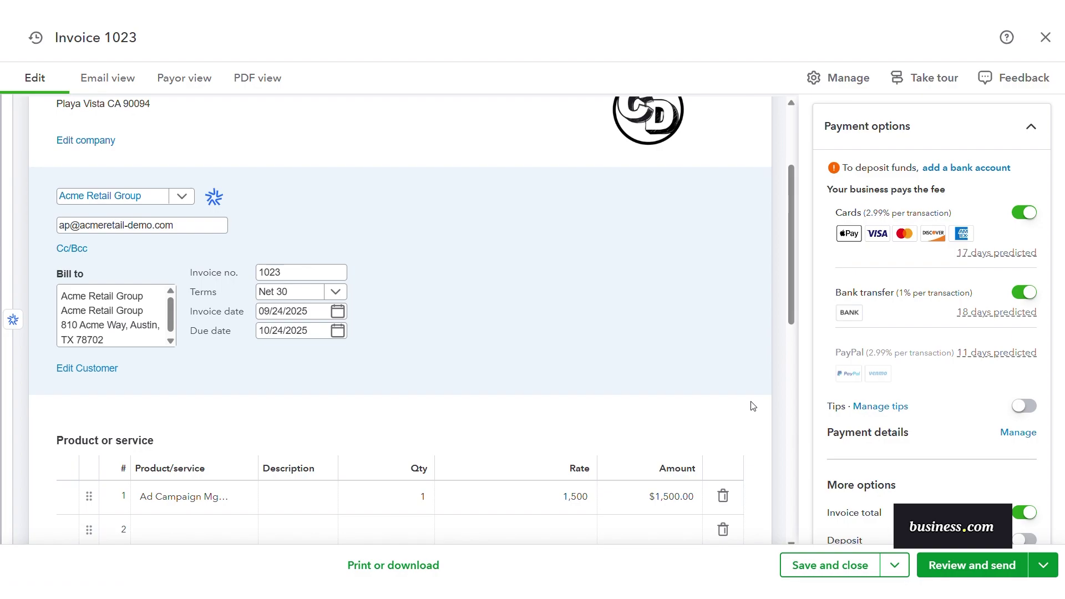
{"action": "left_click_drag", "start_coordinate": [792, 307], "coordinate": [799, 460]}
Step: Save invoice 1023 and email it to Acme Retail Group with a $1,500.00 balance due
{"action": "left_click", "coordinate": [936, 566]}
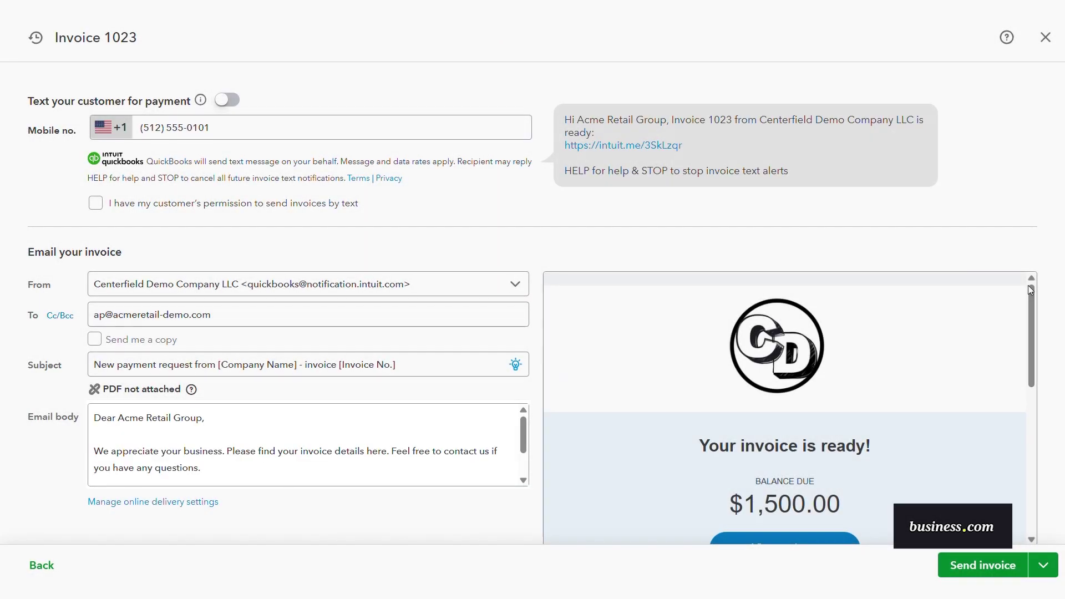
{"action": "scroll", "coordinate": [1031, 293], "scroll_direction": "down", "scroll_amount": 2}
{"action": "left_click_drag", "start_coordinate": [1033, 301], "coordinate": [1039, 350]}
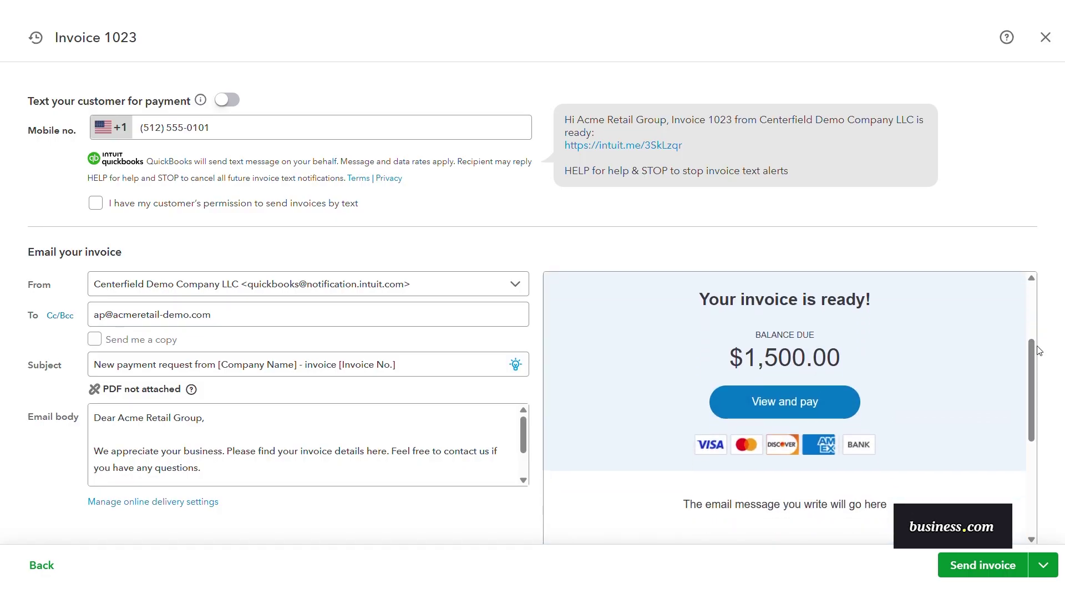
{"action": "left_click", "coordinate": [983, 566]}
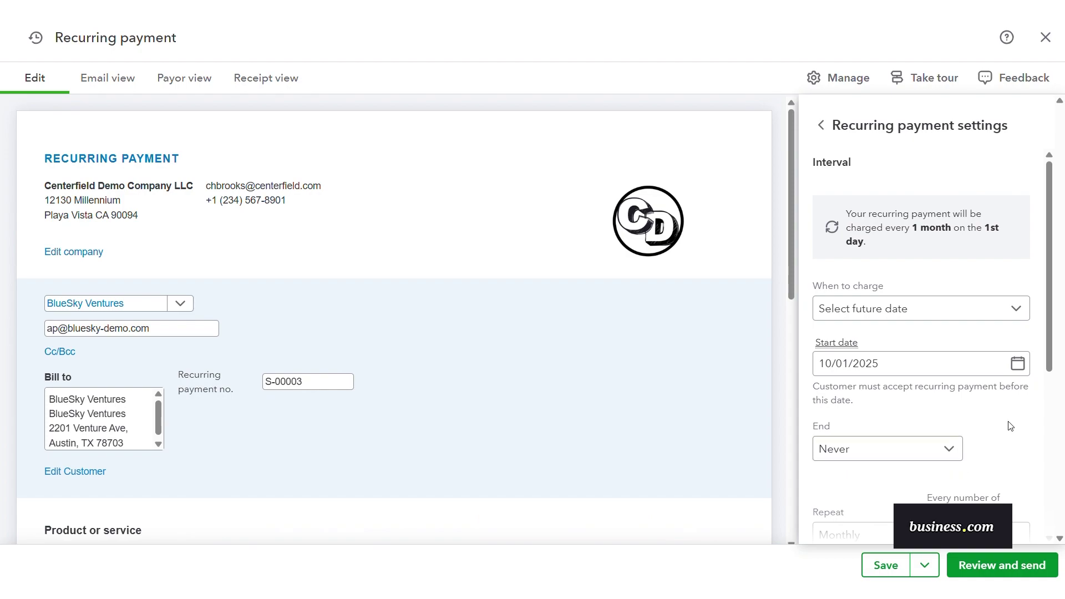
Step: Save BlueSky Ventures' monthly $1,500.00 recurring payment starting 10/01/2025 and preview its email
{"action": "left_click_drag", "start_coordinate": [1052, 348], "coordinate": [1052, 508]}
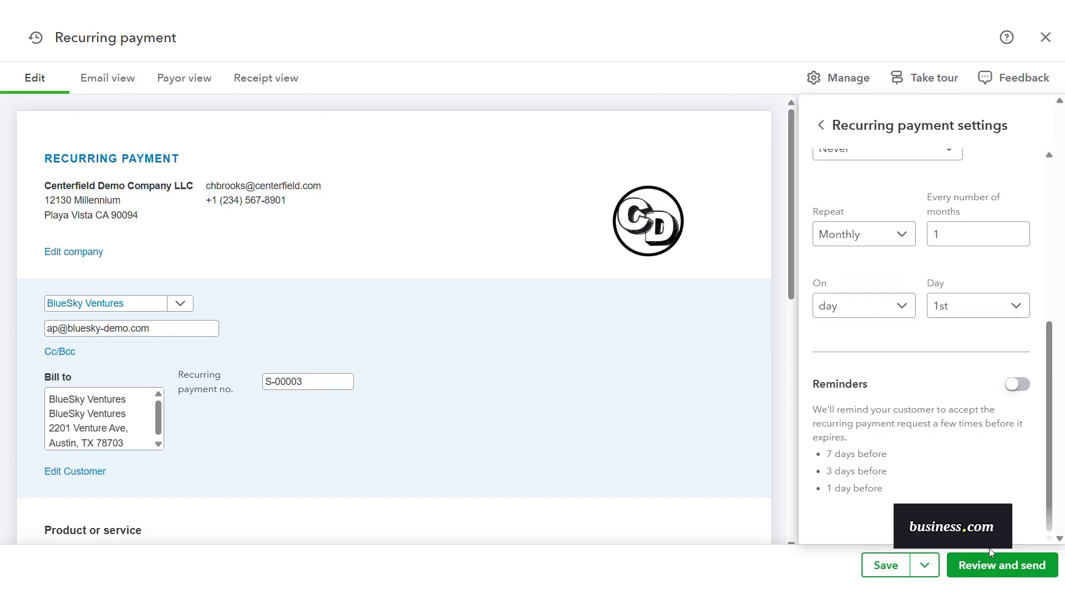
{"action": "left_click", "coordinate": [994, 565]}
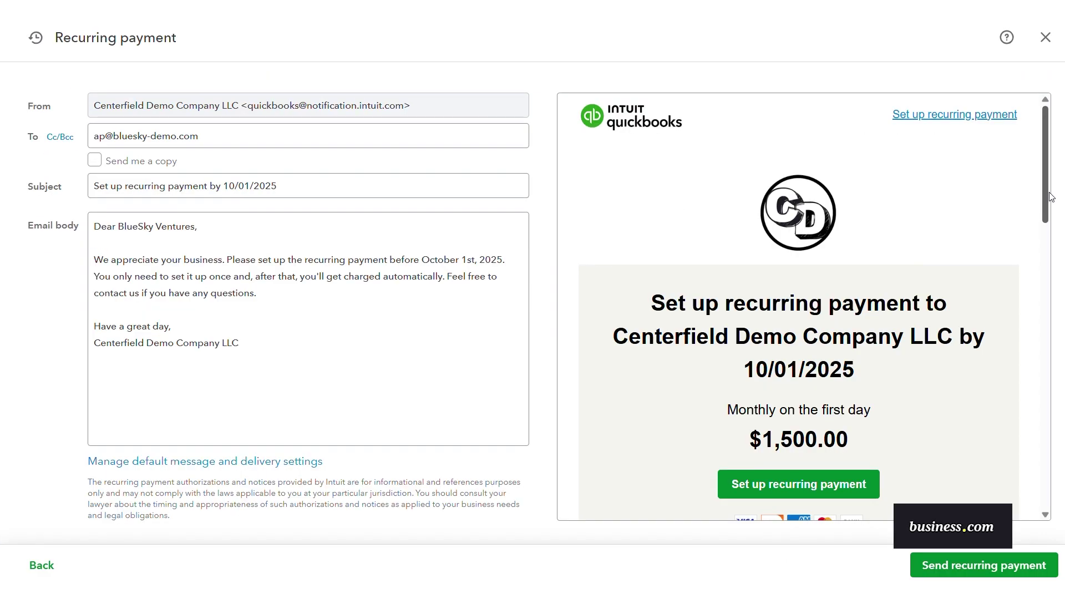
{"action": "left_click_drag", "start_coordinate": [1048, 192], "coordinate": [1048, 294]}
{"action": "scroll", "coordinate": [799, 311], "scroll_direction": "down", "scroll_amount": 5}
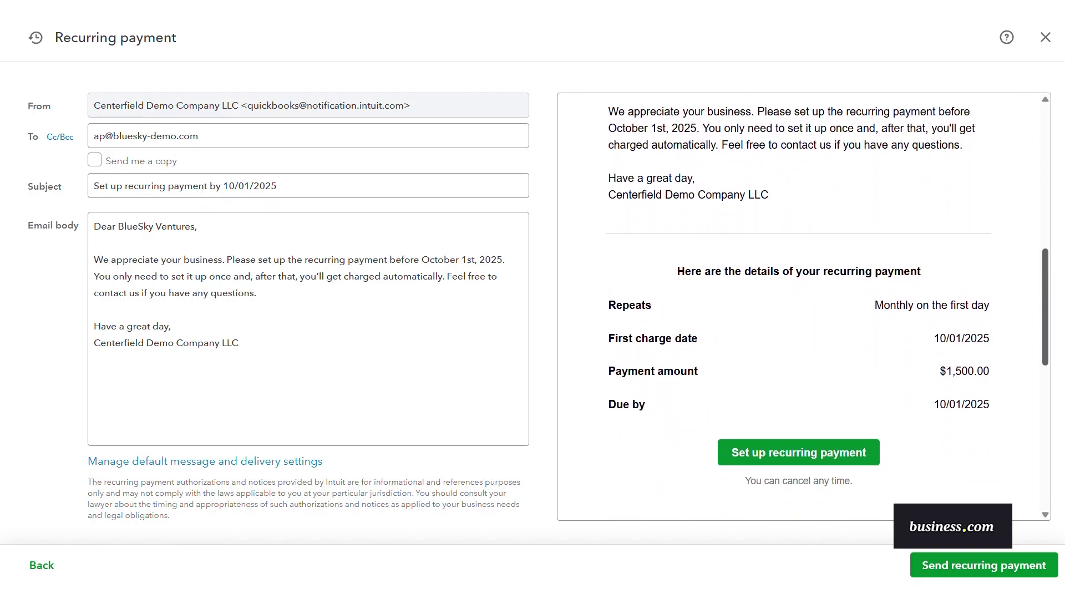
{"action": "scroll", "coordinate": [799, 311], "scroll_direction": "down", "scroll_amount": 5}
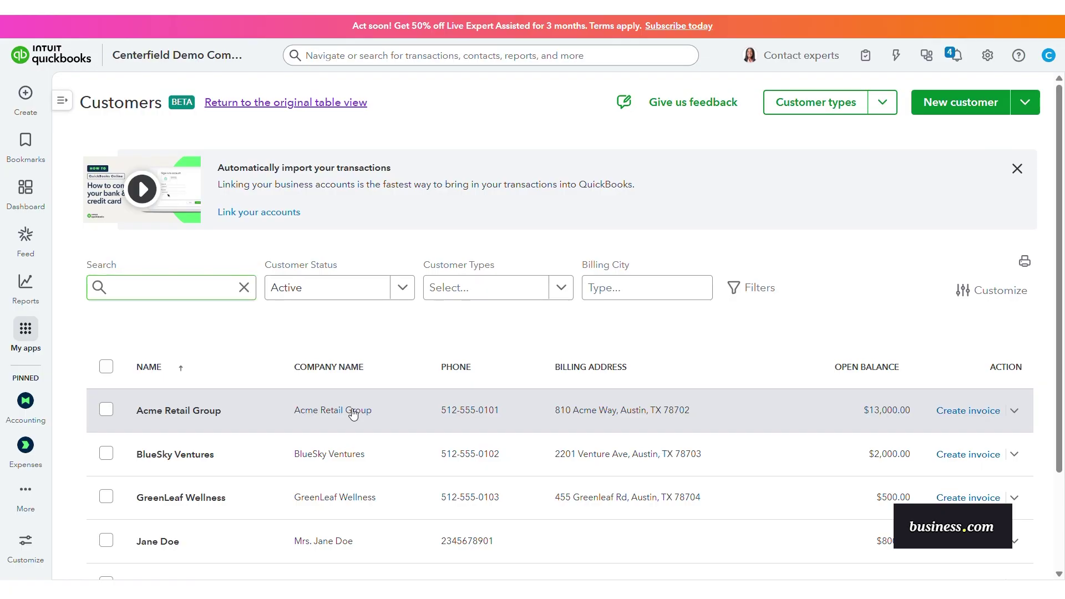
{"action": "left_click", "coordinate": [353, 414]}
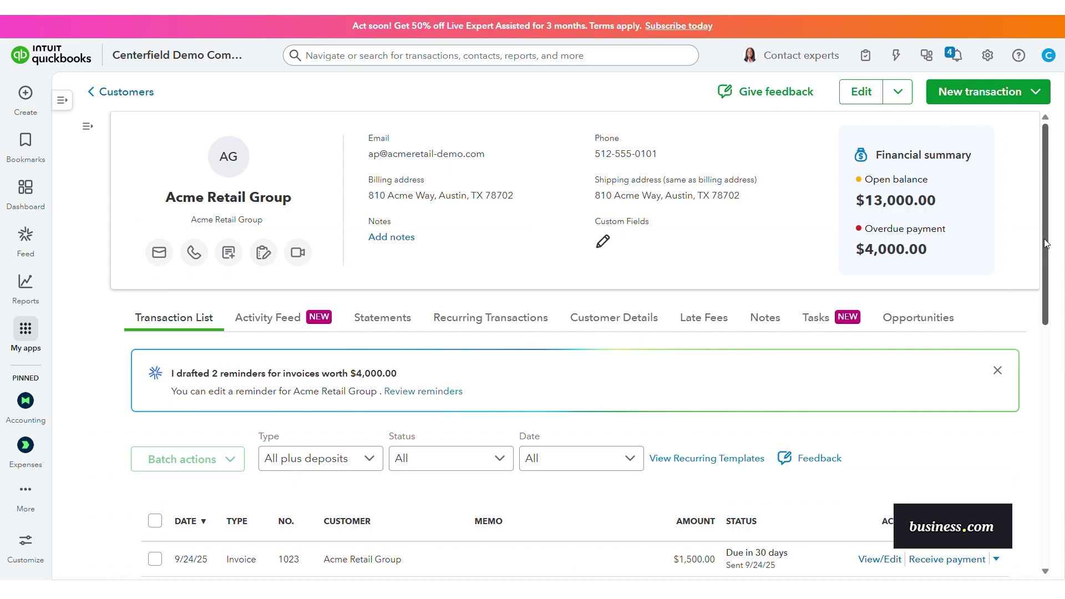
{"action": "left_click_drag", "start_coordinate": [1047, 244], "coordinate": [1061, 452]}
{"action": "scroll", "coordinate": [1016, 271], "scroll_direction": "up", "scroll_amount": 8}
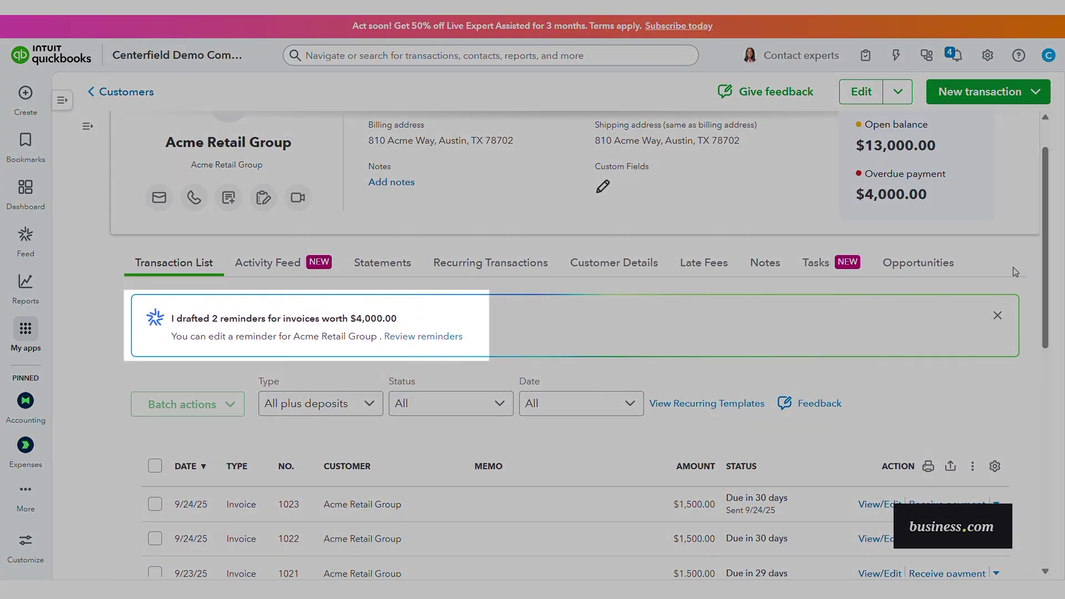
Step: Open Acme Retail Group's drafted reminders and read the friendly reminder for invoice #1016 ($2,500.00)
{"action": "left_click", "coordinate": [423, 337]}
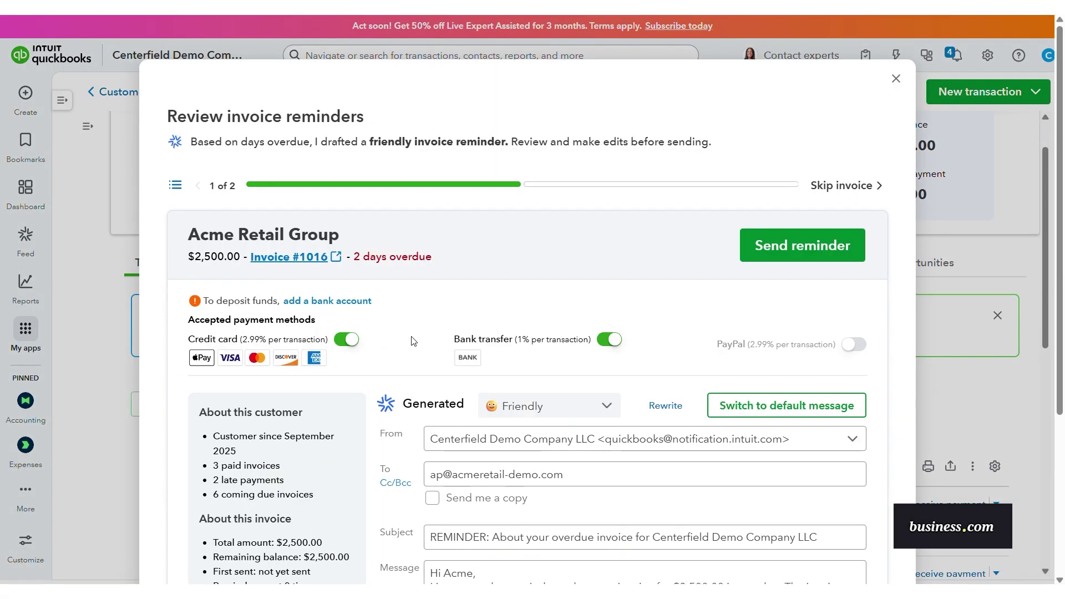
{"action": "scroll", "coordinate": [412, 341], "scroll_direction": "down", "scroll_amount": 3}
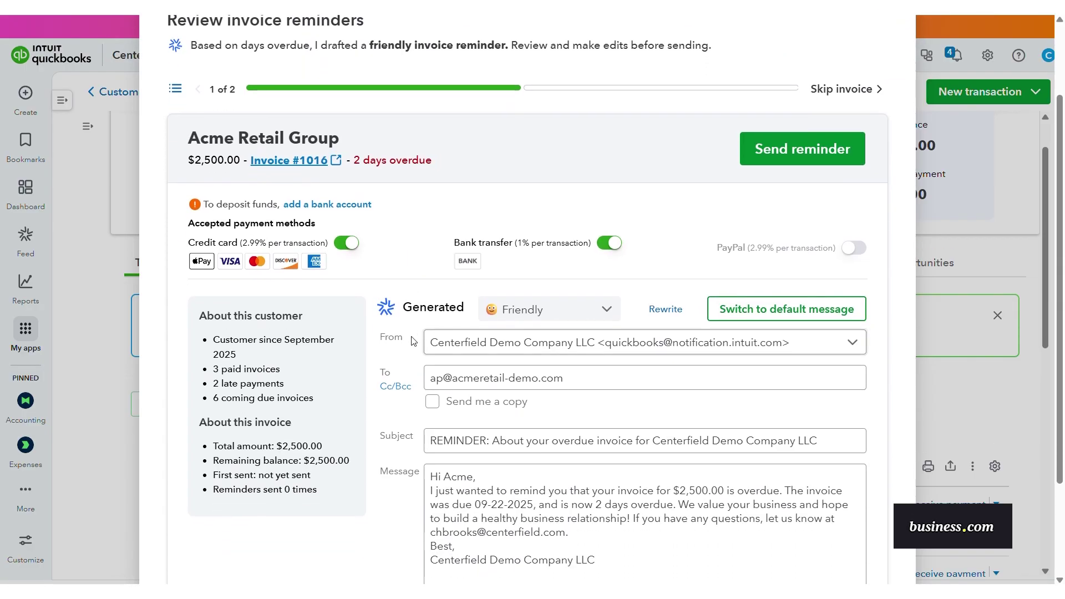
{"action": "scroll", "coordinate": [413, 340], "scroll_direction": "up", "scroll_amount": 3}
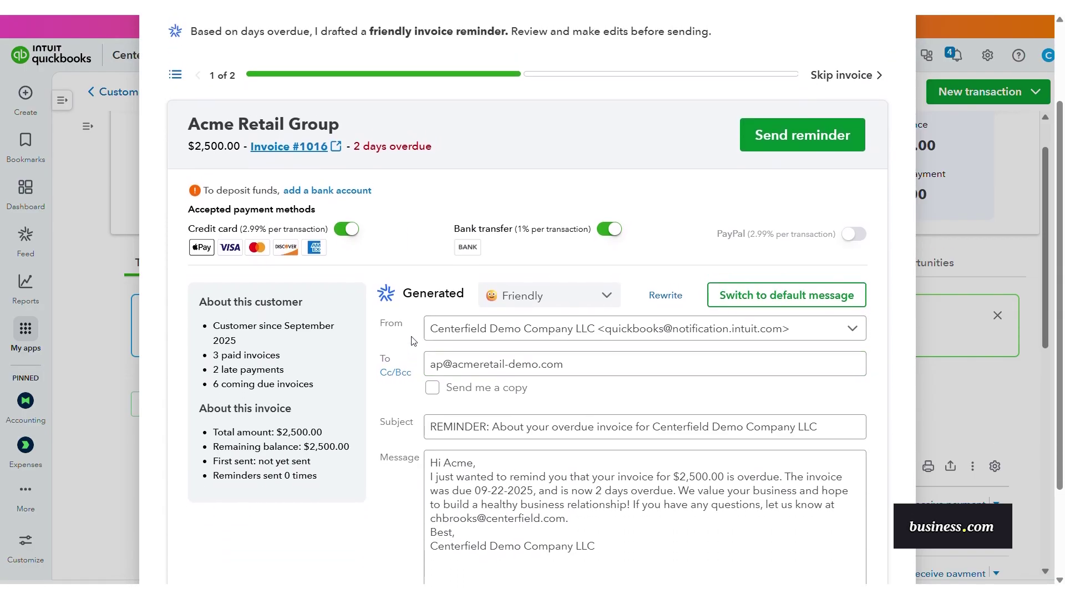